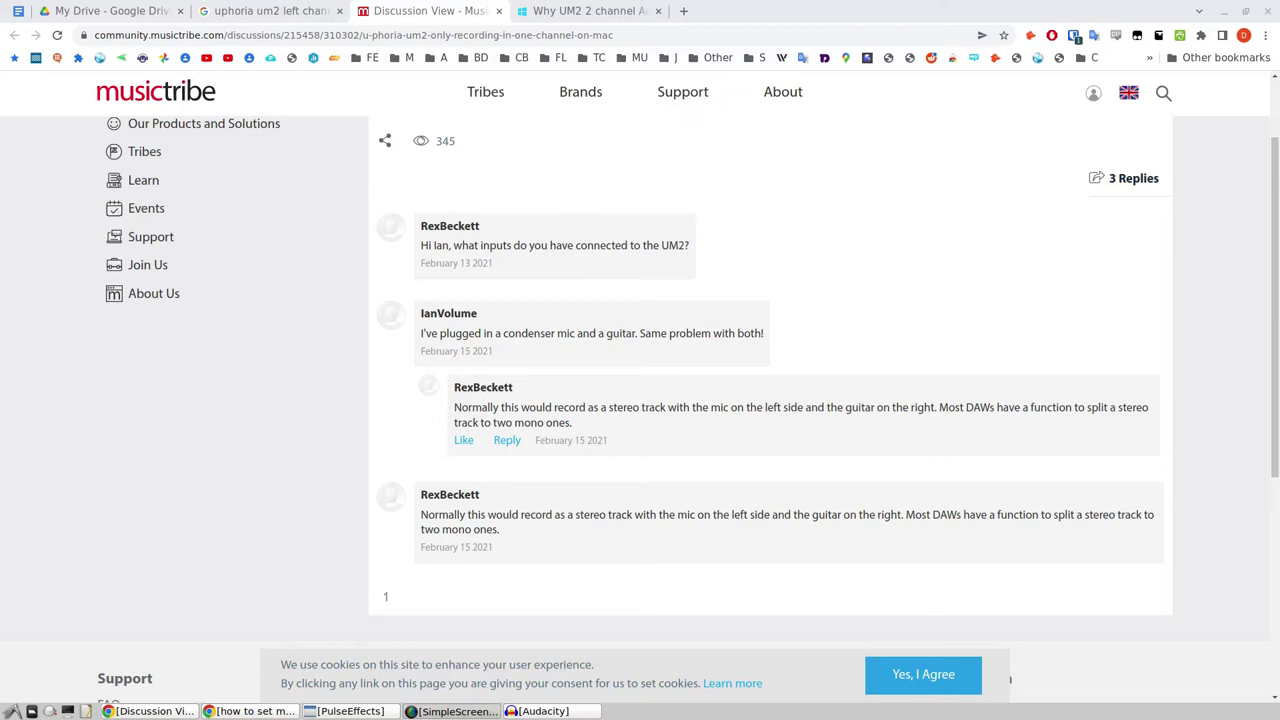
- Switch to the 'Why UM2 2 channel' windowsphoneinfo thread and read down to the Audio channel cutout post
{"action": "scroll", "coordinate": [500, 366], "scroll_direction": "up", "scroll_amount": 2}
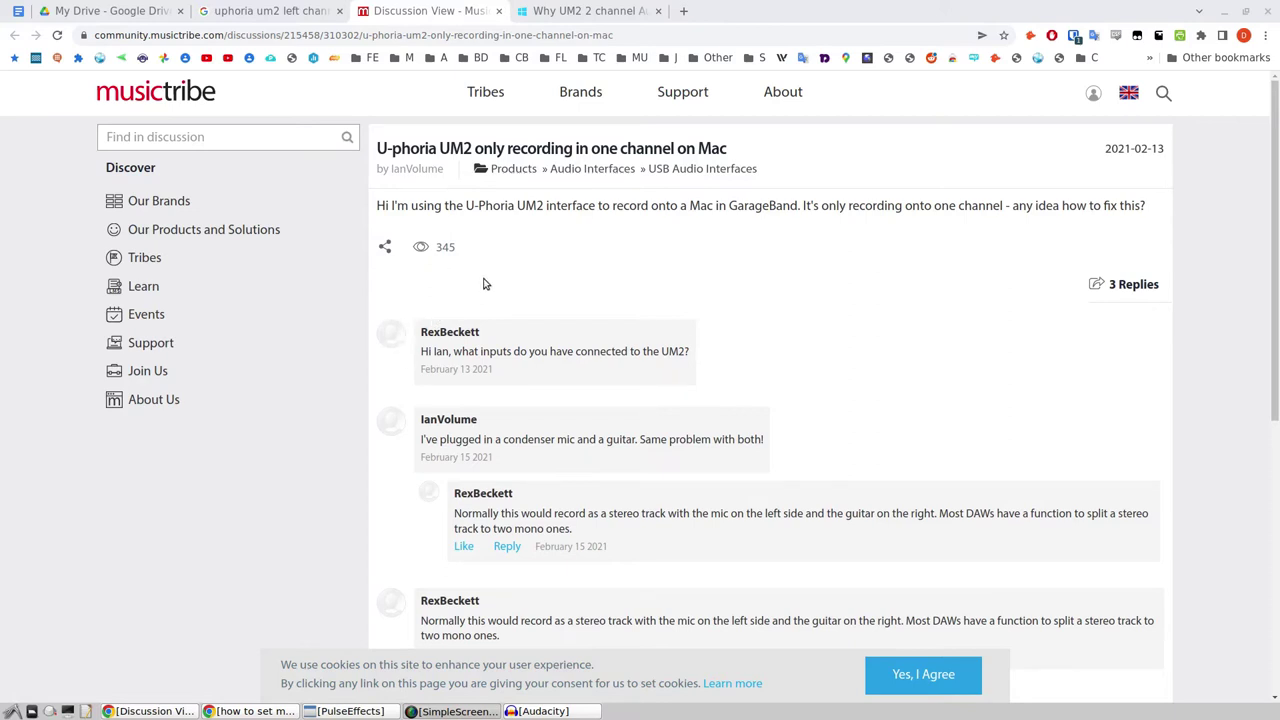
{"action": "mouse_move", "coordinate": [600, 92]}
{"action": "scroll", "coordinate": [642, 274], "scroll_direction": "down", "scroll_amount": 2}
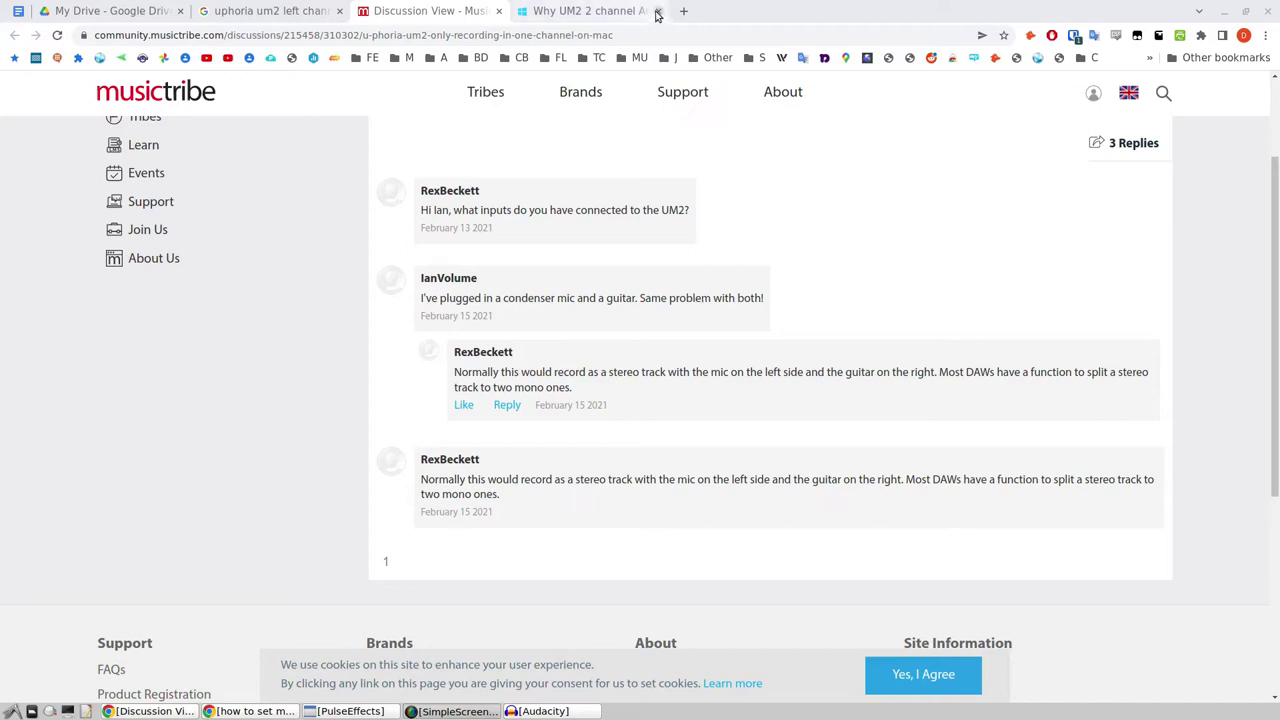
{"action": "left_click", "coordinate": [607, 8]}
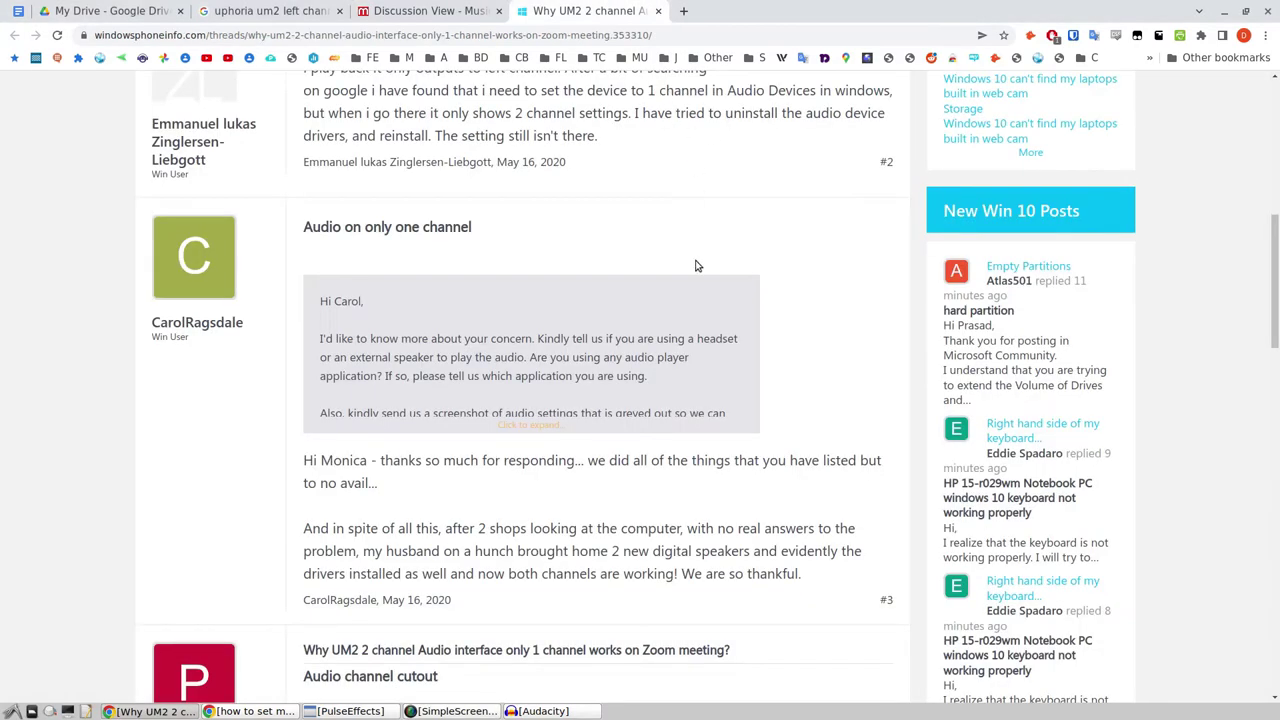
{"action": "scroll", "coordinate": [697, 266], "scroll_direction": "down", "scroll_amount": 4}
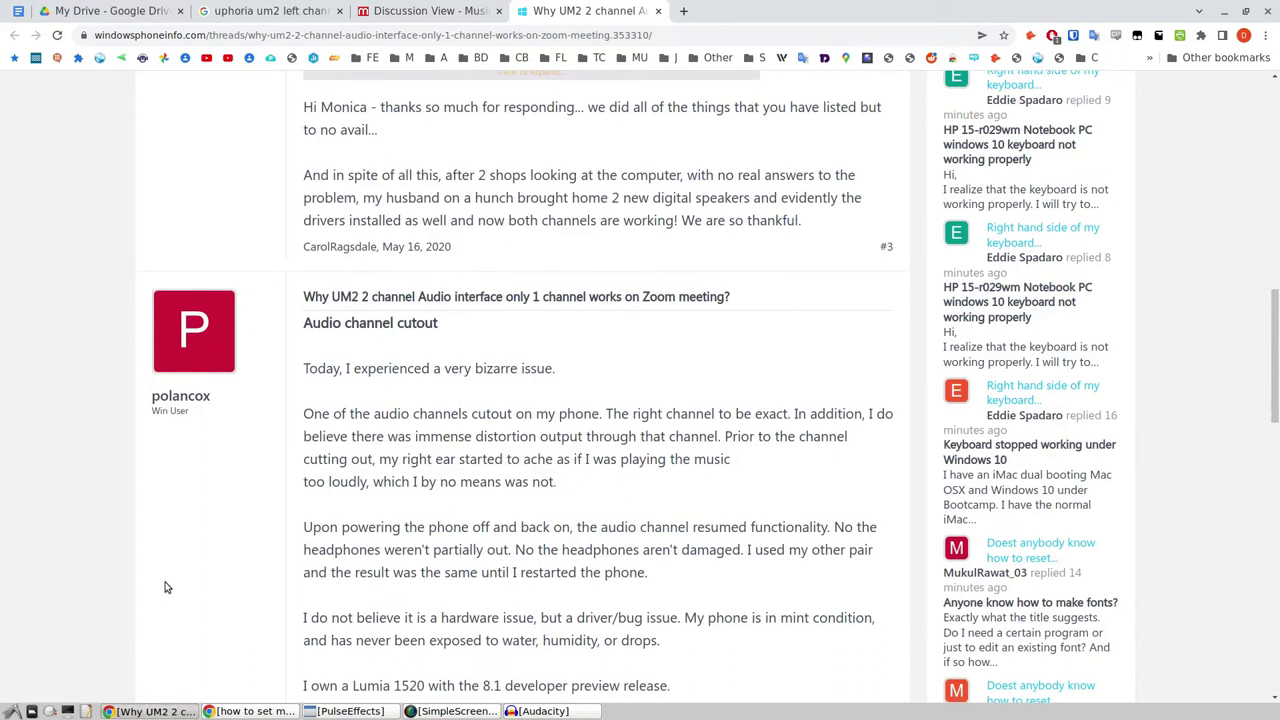
- Launch OBS Studio and look over its Audio settings page
{"action": "left_click", "coordinate": [12, 711]}
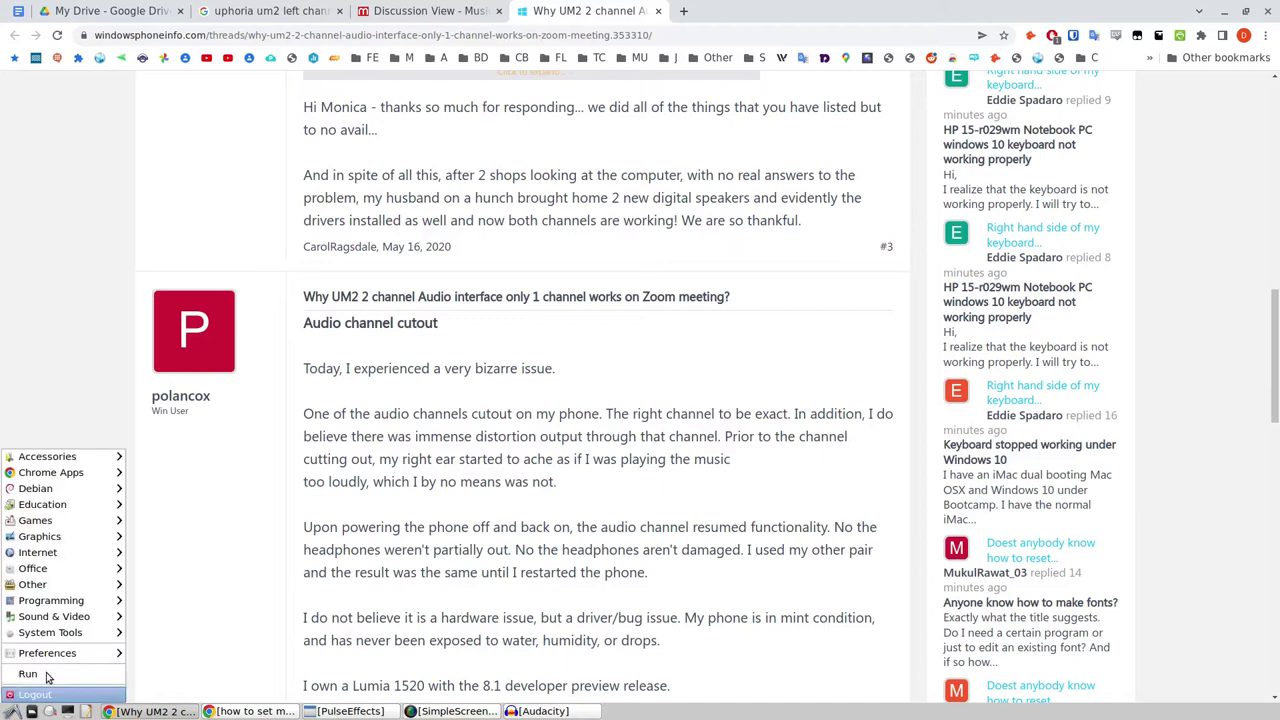
{"action": "mouse_move", "coordinate": [98, 622]}
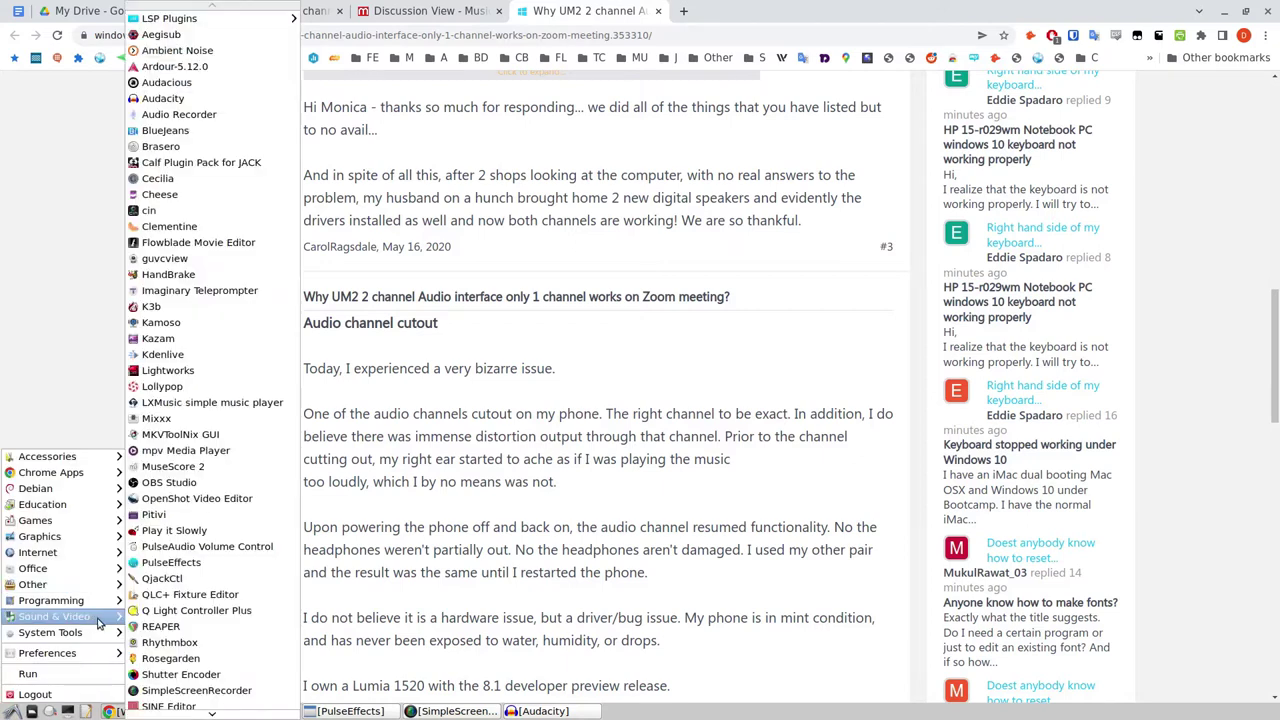
{"action": "left_click", "coordinate": [228, 484]}
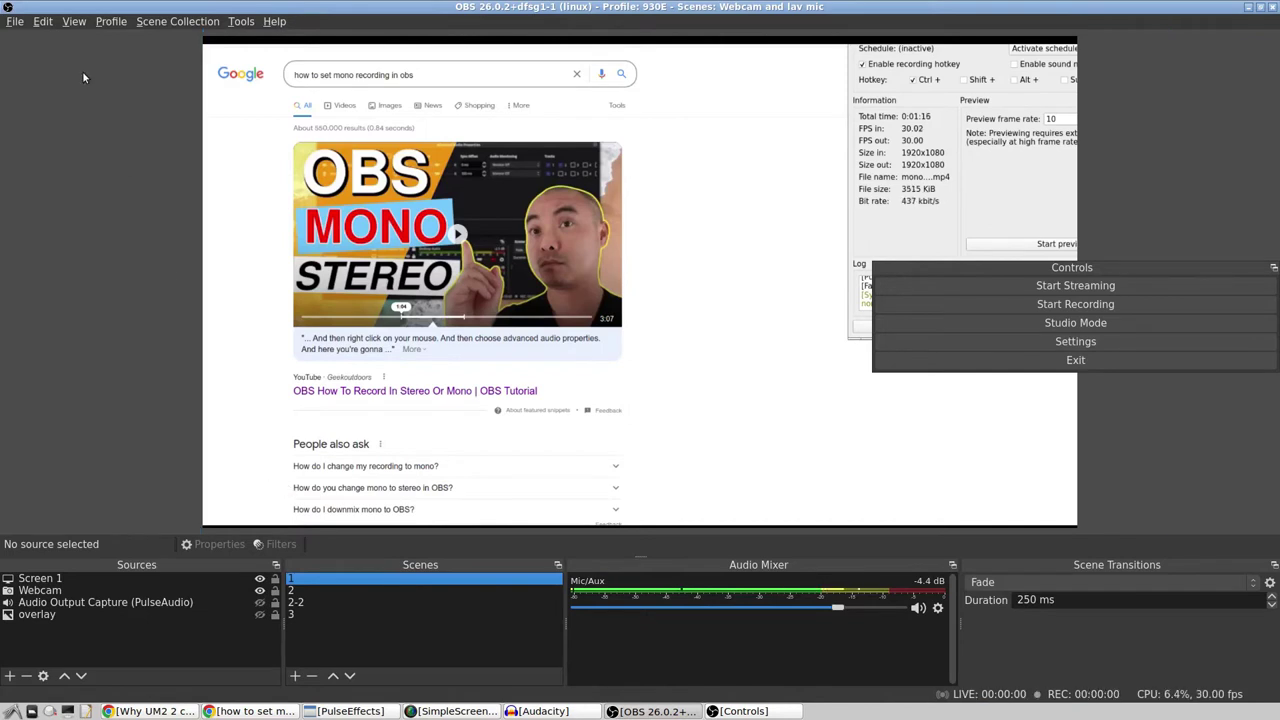
{"action": "left_click", "coordinate": [14, 22]}
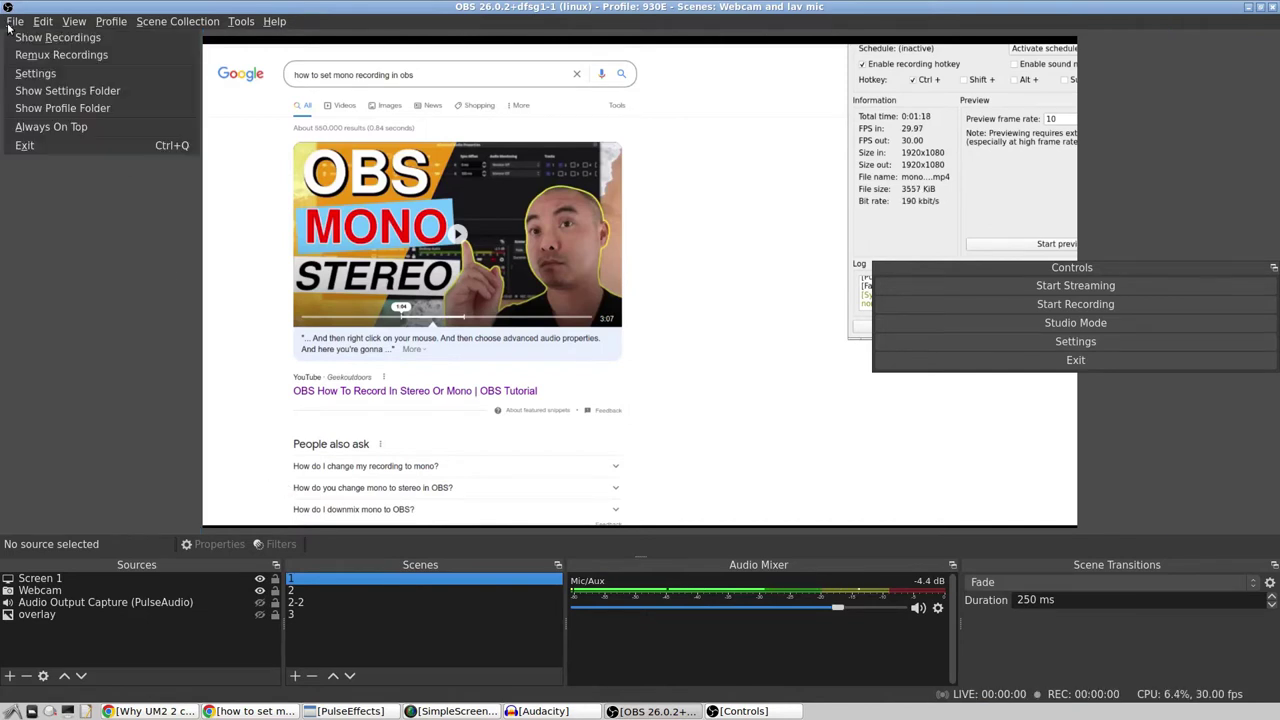
{"action": "left_click", "coordinate": [30, 74]}
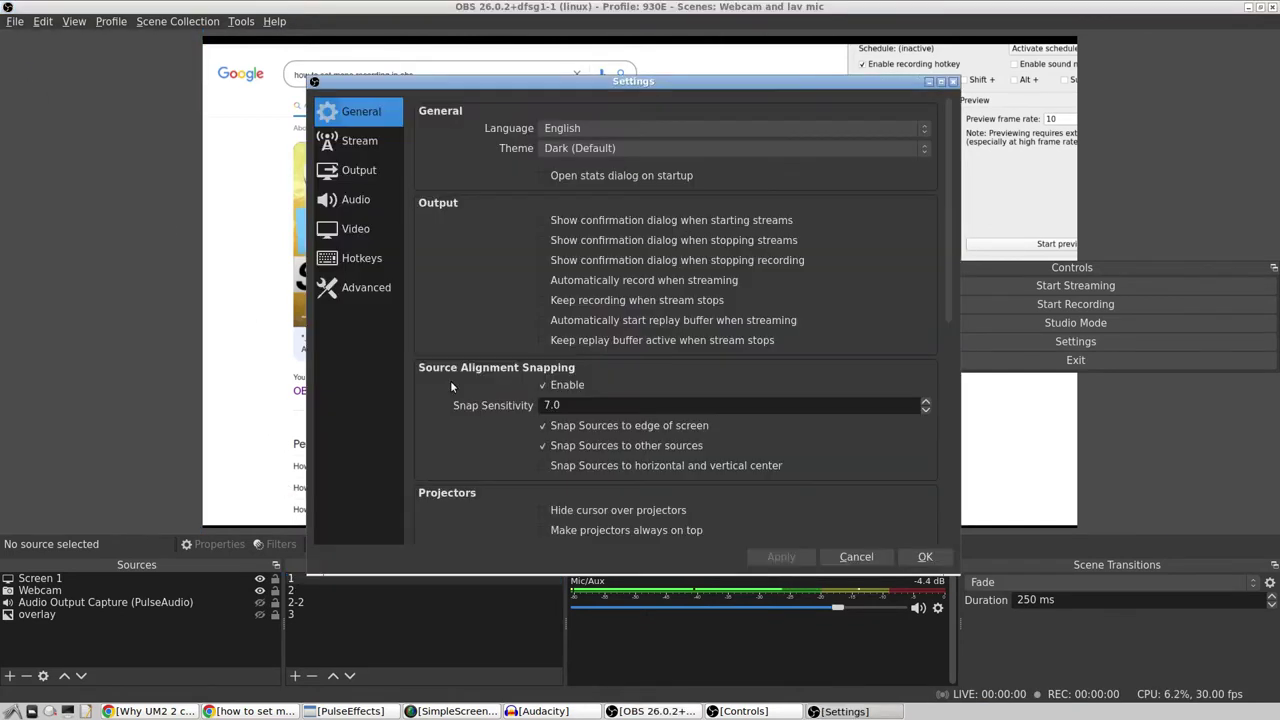
{"action": "left_click", "coordinate": [350, 203]}
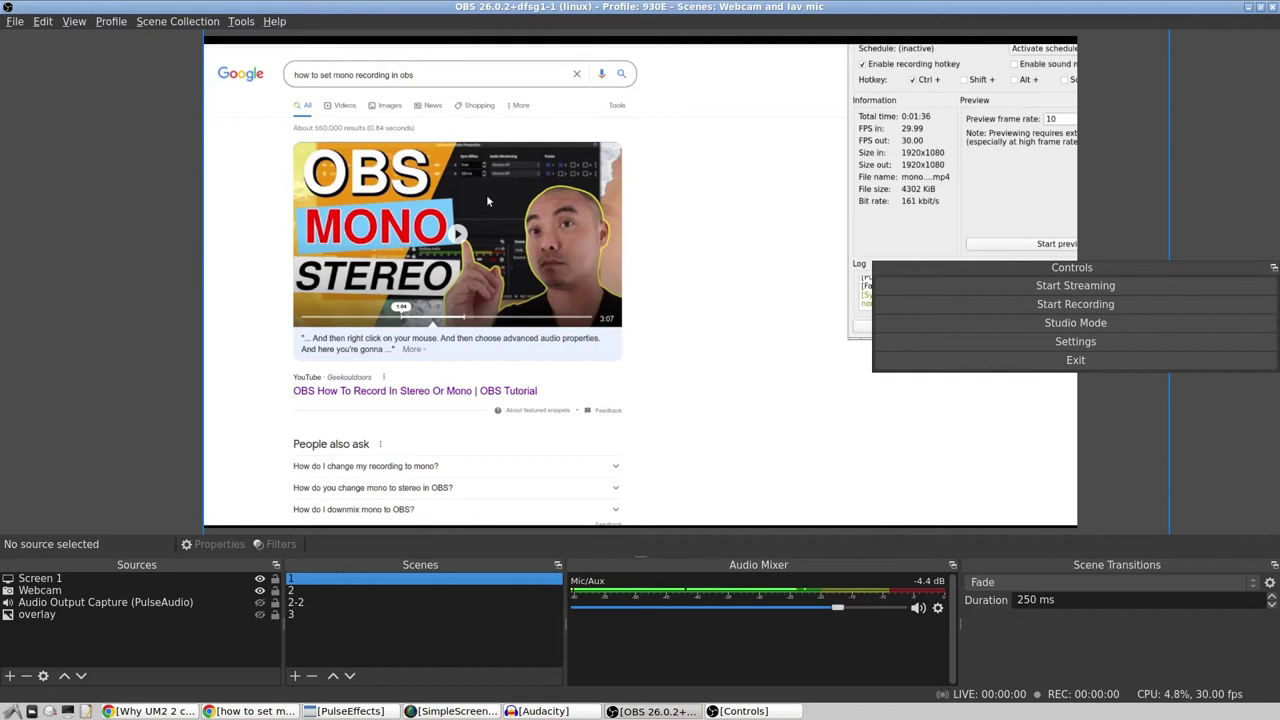
- Start and stop a brief OBS test recording
{"action": "left_click", "coordinate": [1065, 304]}
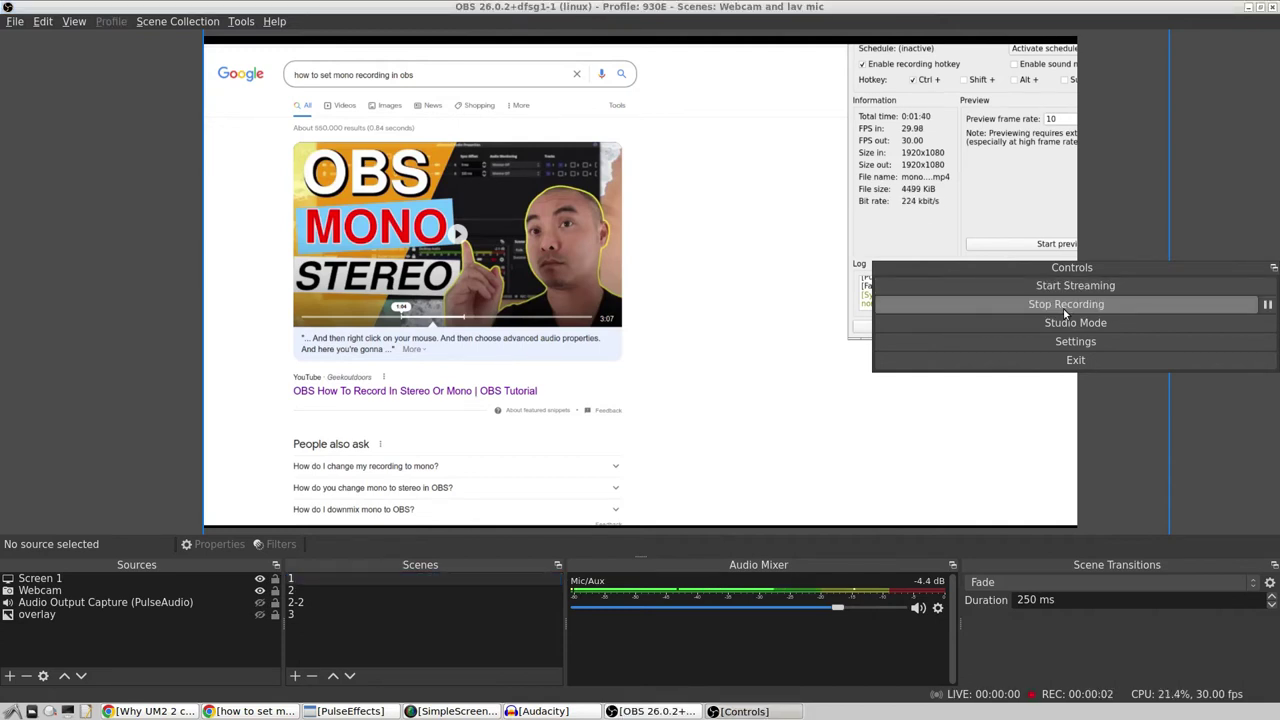
{"action": "left_click", "coordinate": [1064, 310]}
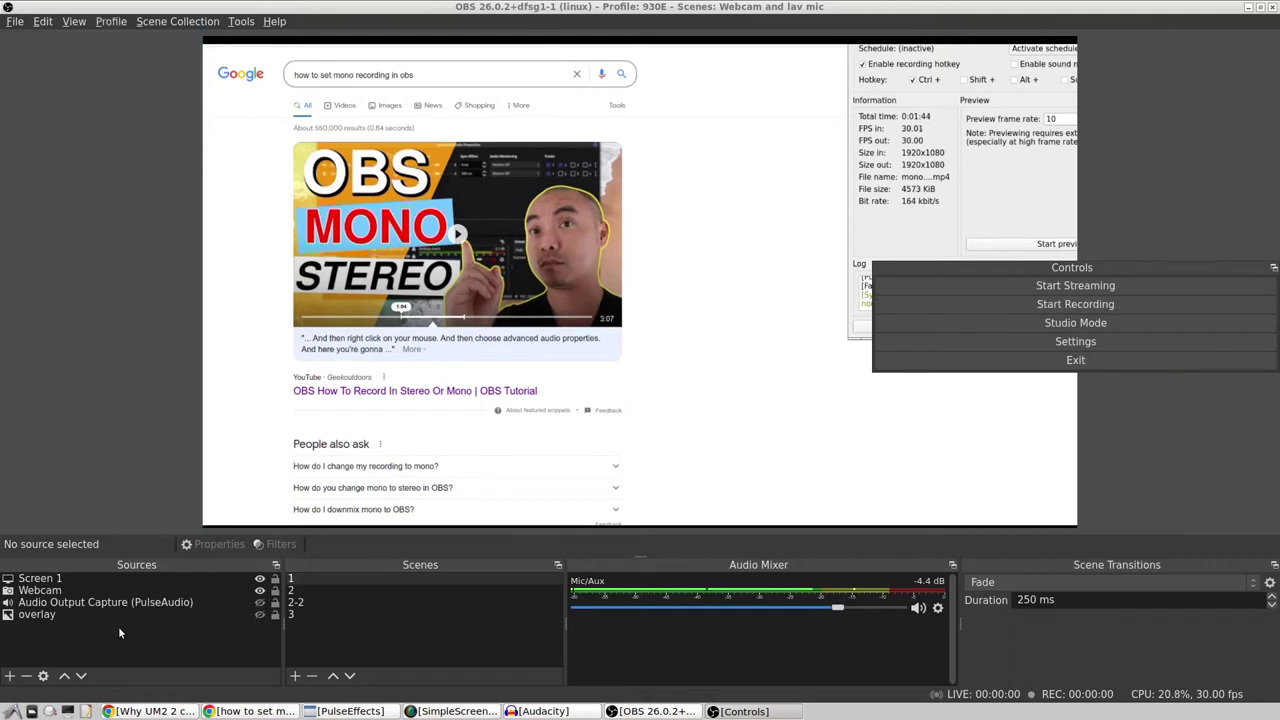
{"action": "left_click", "coordinate": [31, 711]}
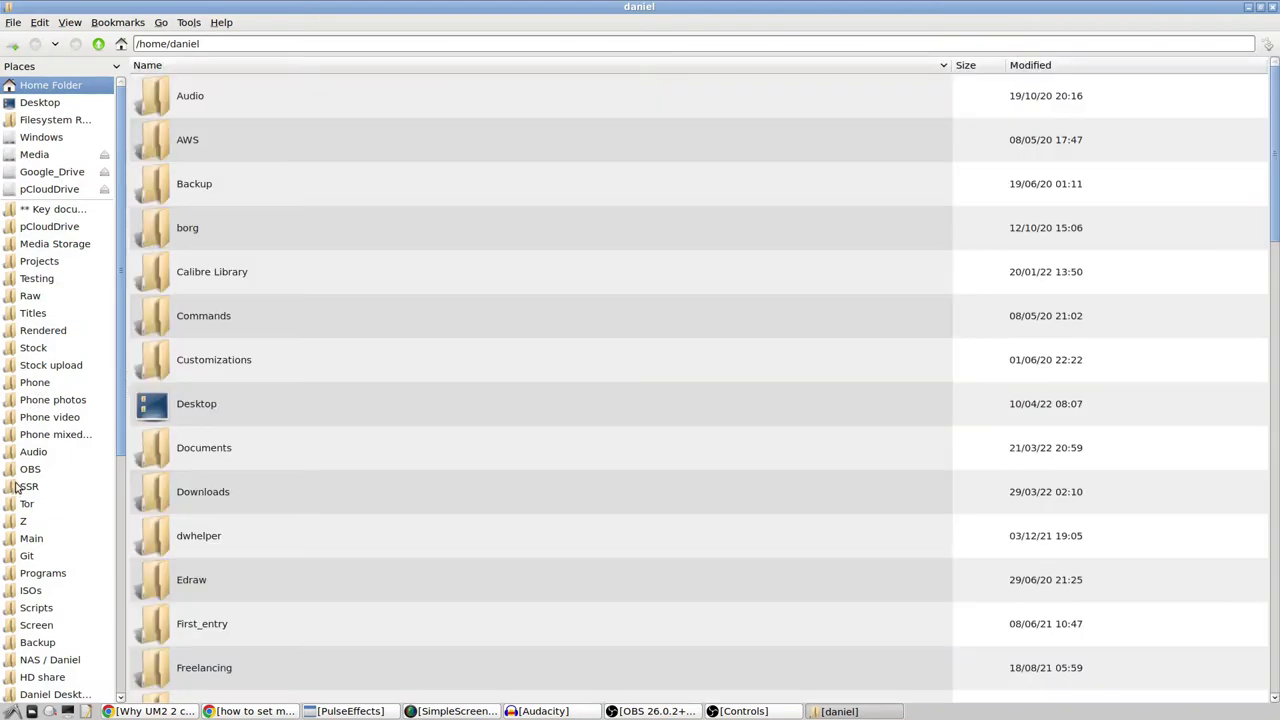
{"action": "left_click", "coordinate": [22, 470]}
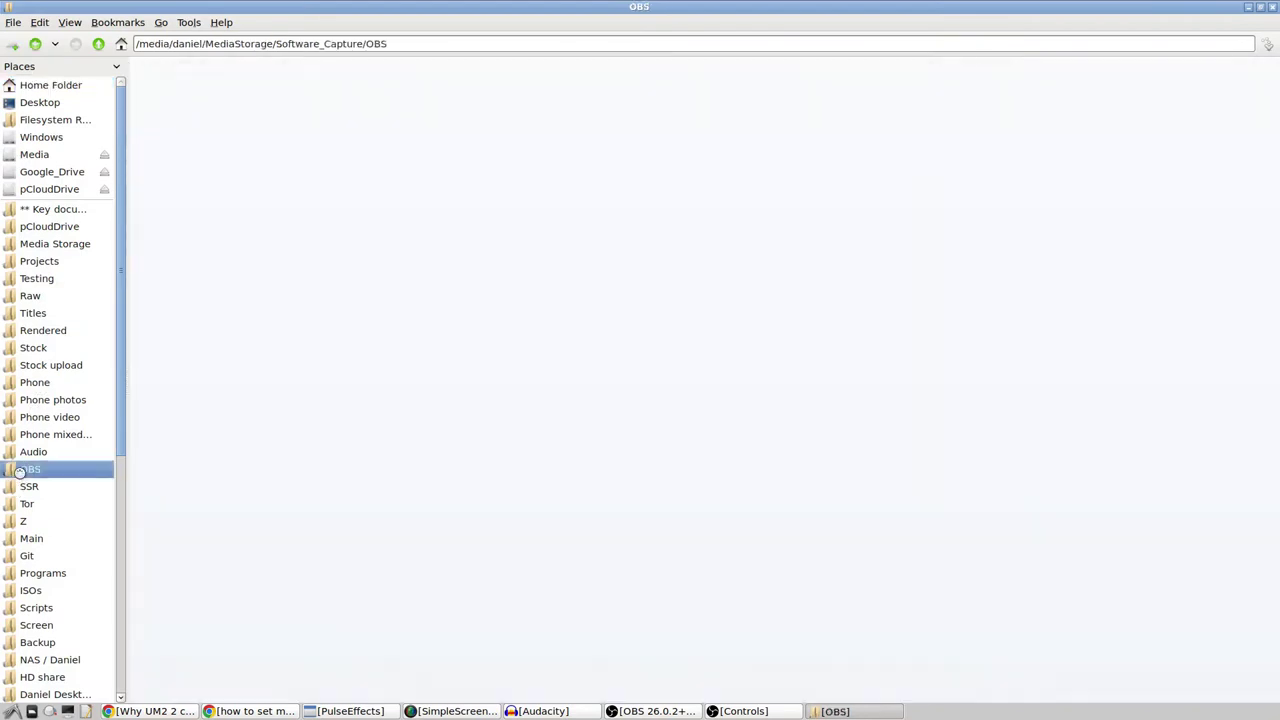
{"action": "scroll", "coordinate": [462, 484], "scroll_direction": "down", "scroll_amount": 10}
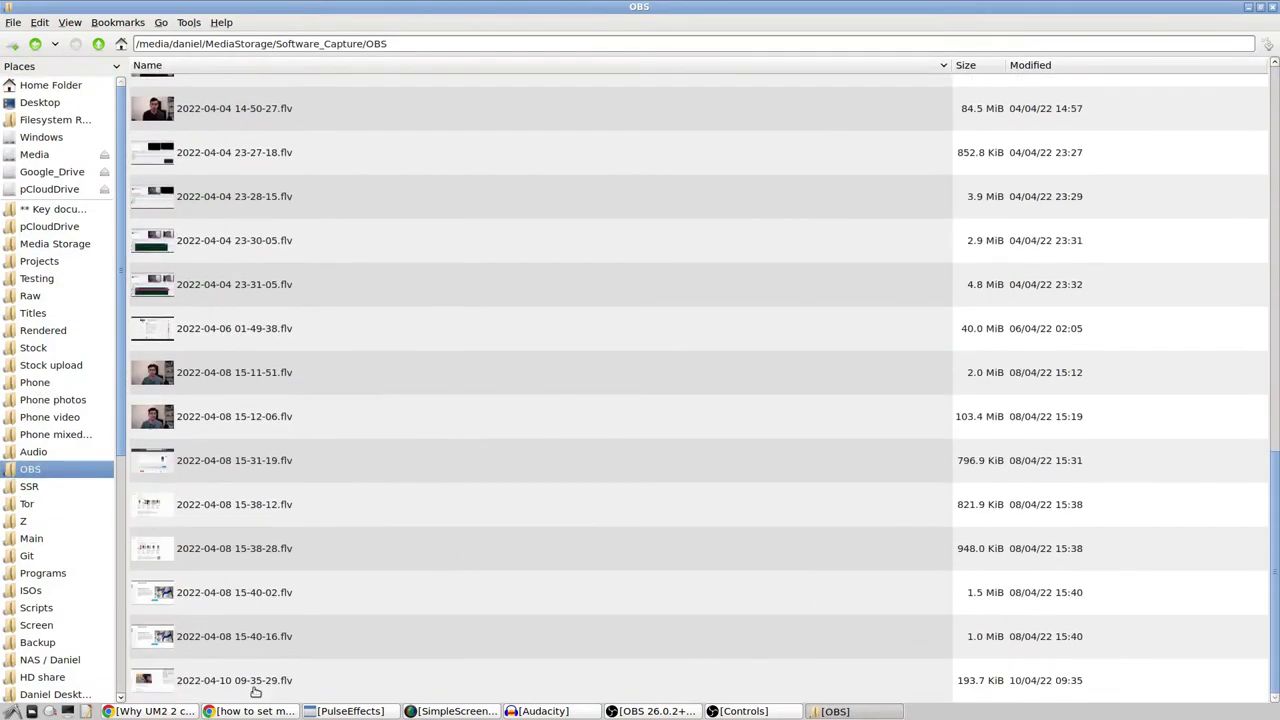
{"action": "right_click", "coordinate": [252, 688]}
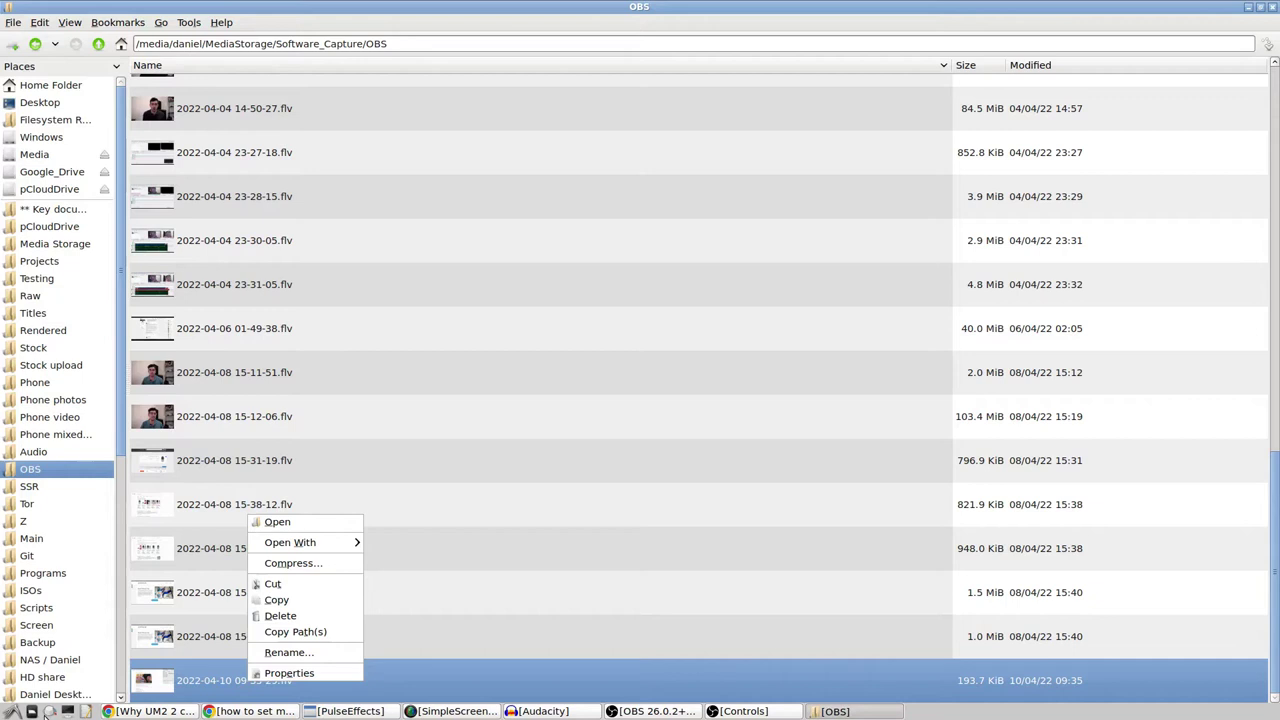
{"action": "left_click", "coordinate": [10, 711]}
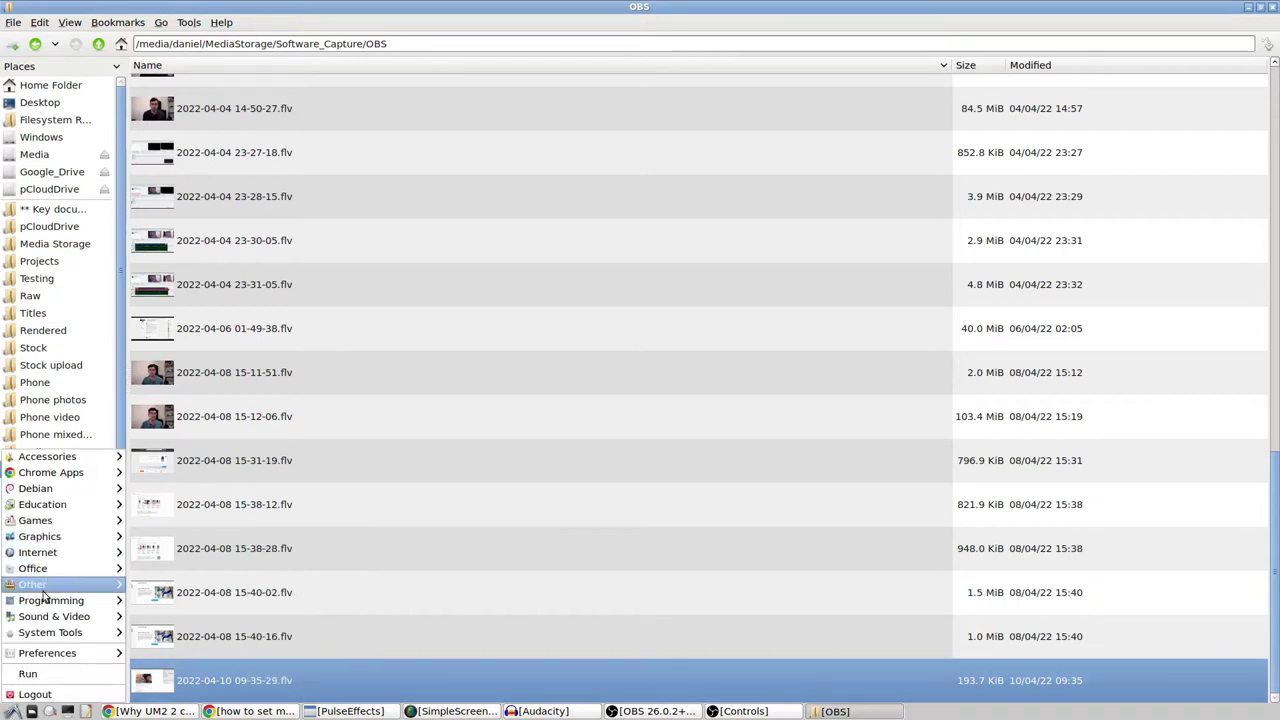
{"action": "mouse_move", "coordinate": [51, 616]}
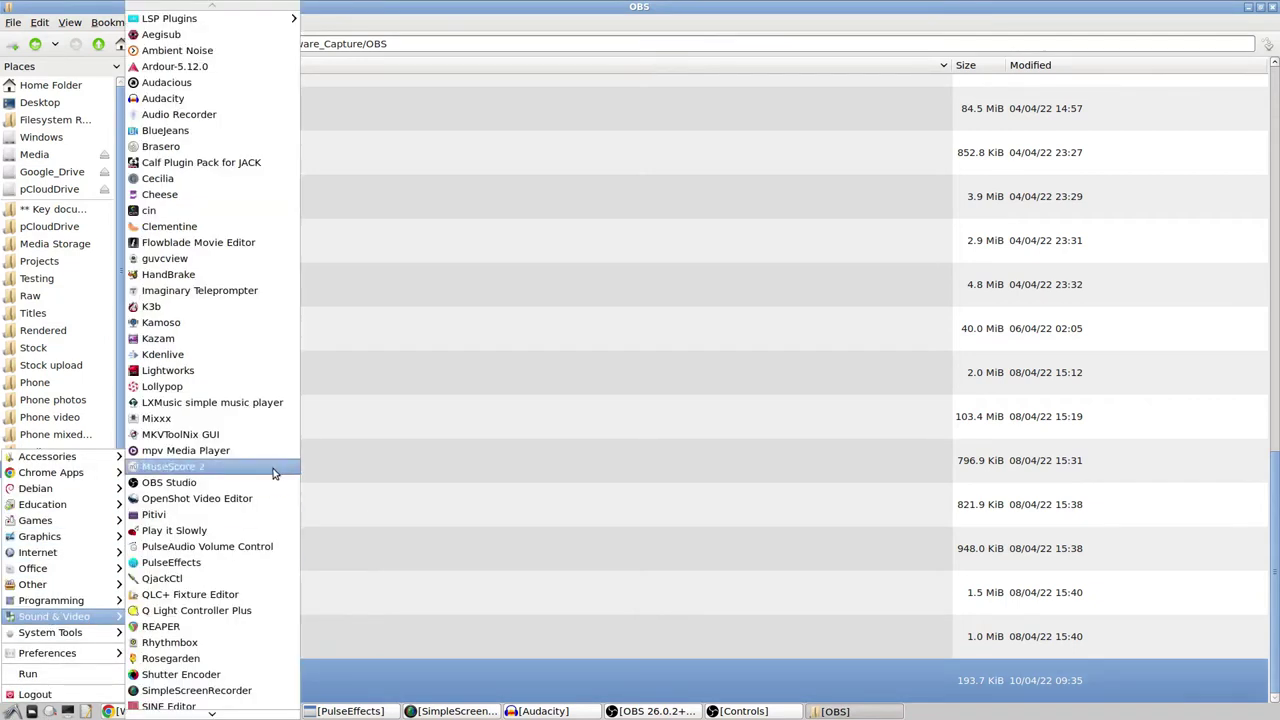
{"action": "left_click", "coordinate": [163, 354]}
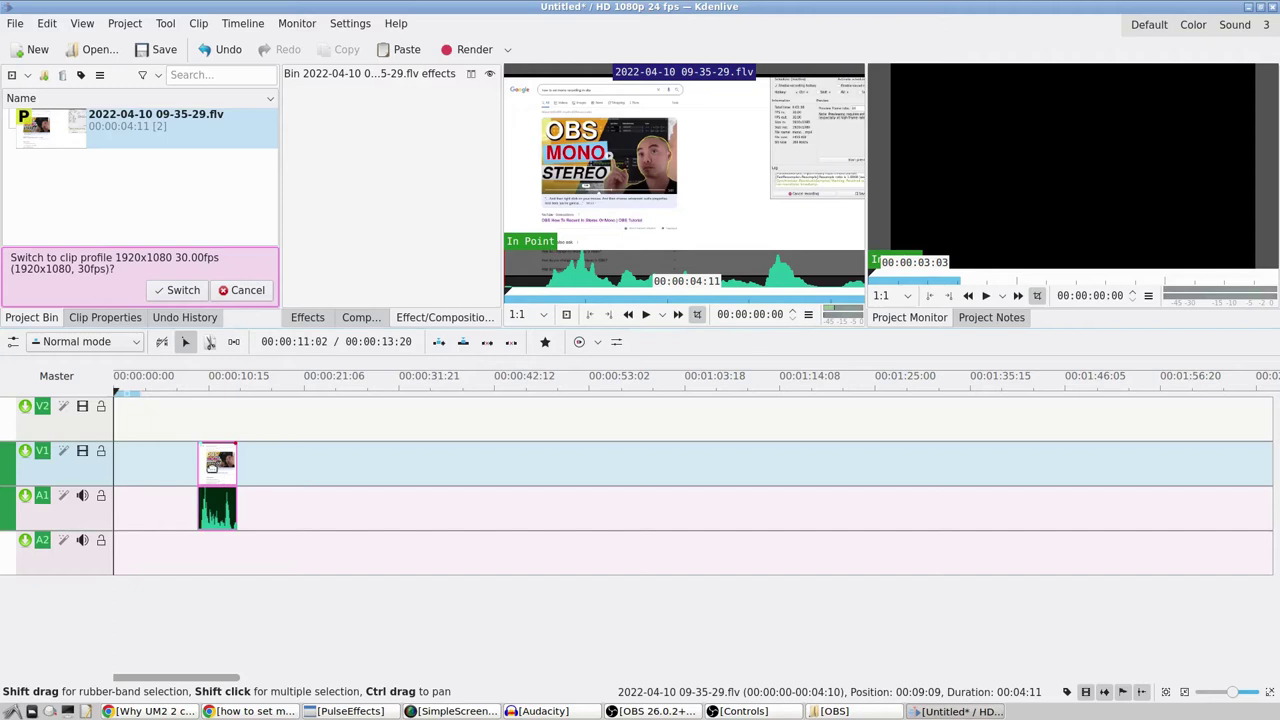
{"action": "left_click_drag", "start_coordinate": [236, 458], "coordinate": [152, 456]}
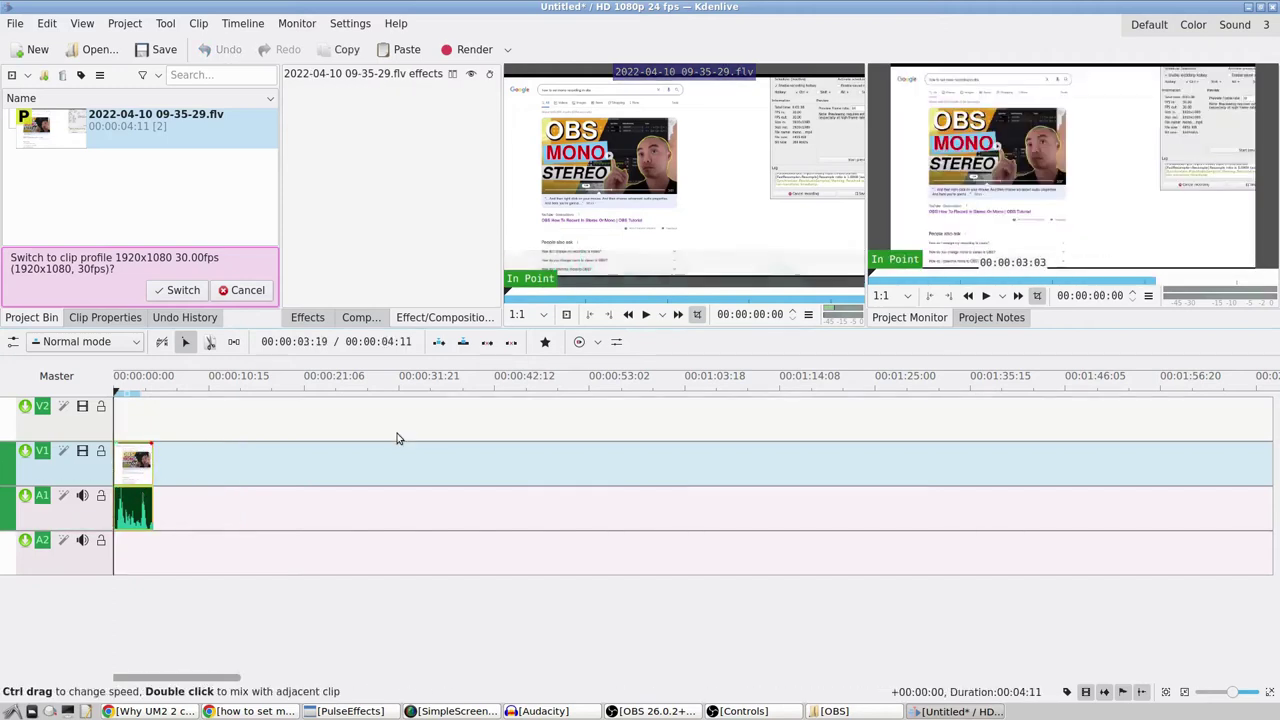
- Zoom in on the test clip and show track A1's audio channels separately
{"action": "left_click", "coordinate": [150, 512]}
{"action": "scroll", "coordinate": [150, 512], "scroll_direction": "up", "scroll_amount": 3}
{"action": "scroll", "coordinate": [148, 520], "scroll_direction": "up", "scroll_amount": 4}
{"action": "left_click", "coordinate": [147, 390]}
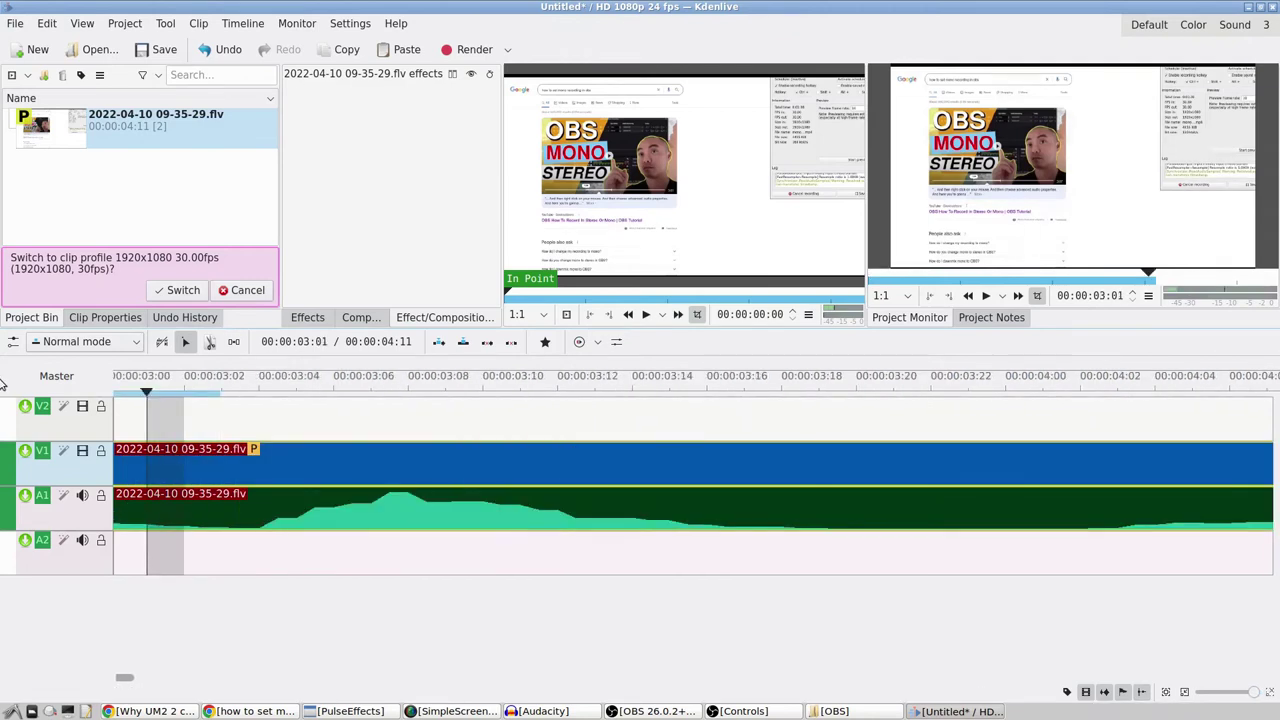
{"action": "right_click", "coordinate": [97, 500]}
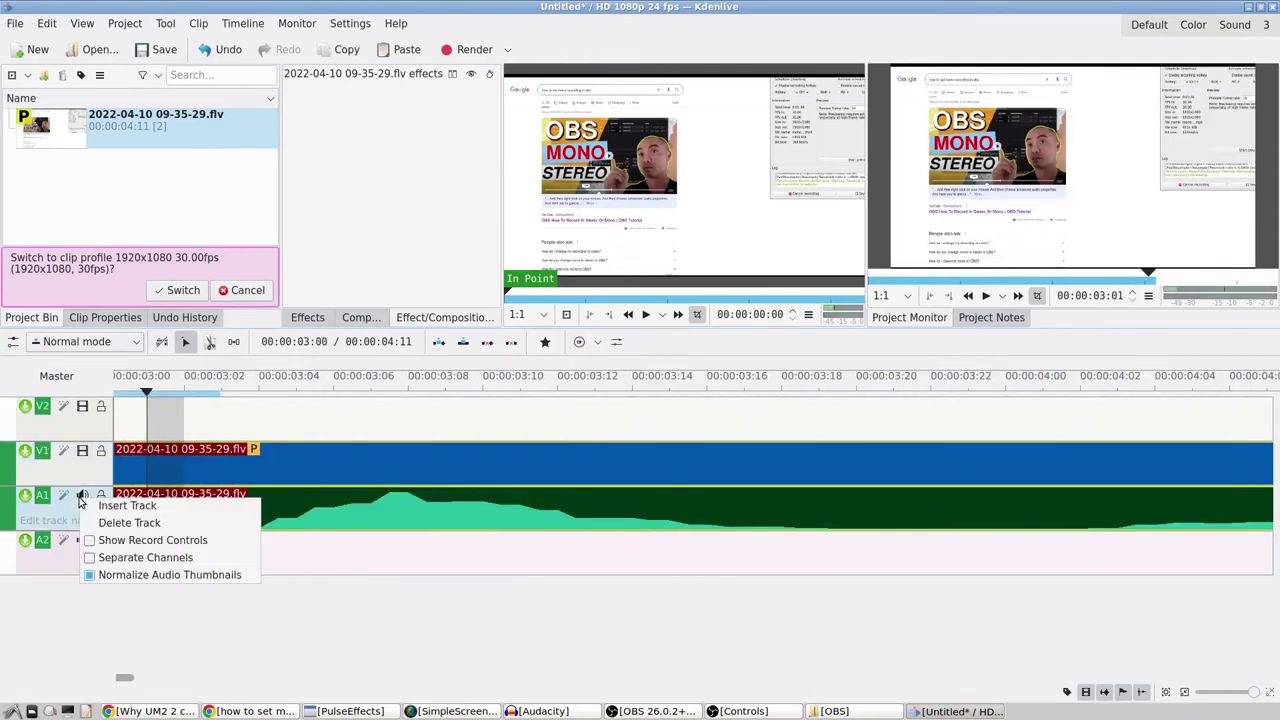
{"action": "left_click", "coordinate": [180, 557]}
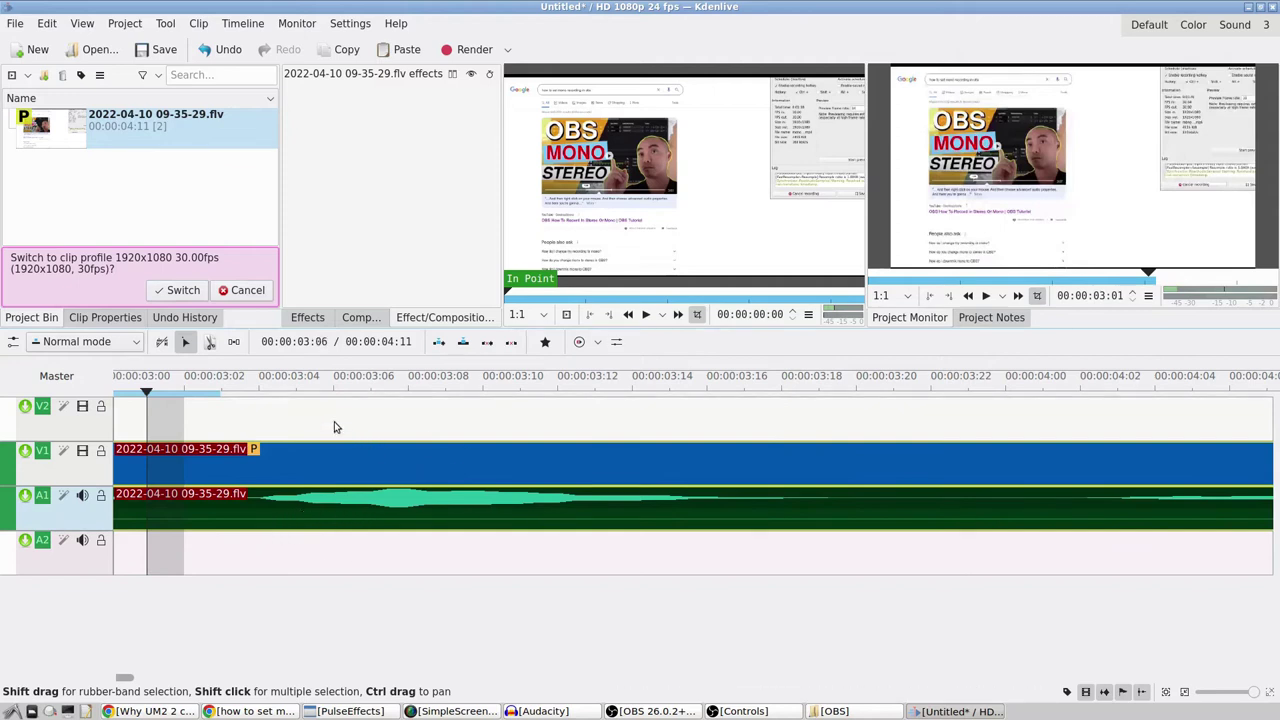
- Move through the recording while toggling A1's separate channel display back off
{"action": "left_click", "coordinate": [325, 396]}
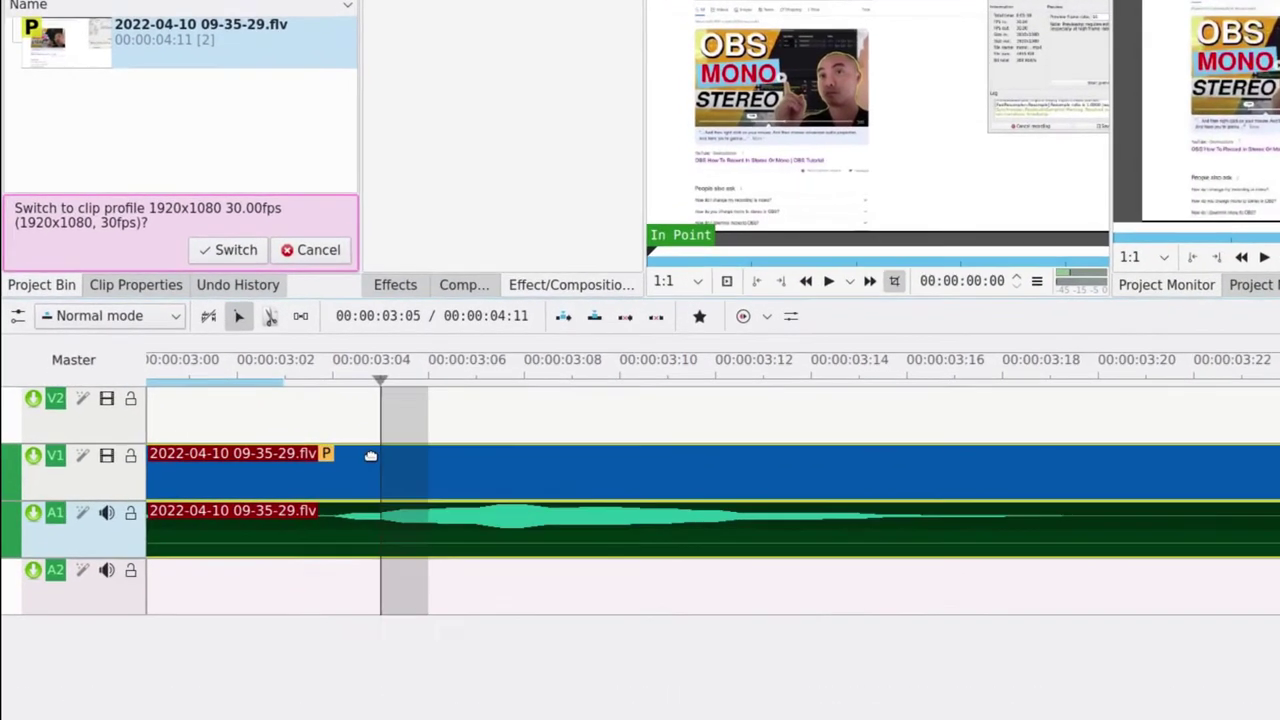
{"action": "scroll", "coordinate": [422, 526], "scroll_direction": "down", "scroll_amount": 1, "text": "ctrl"}
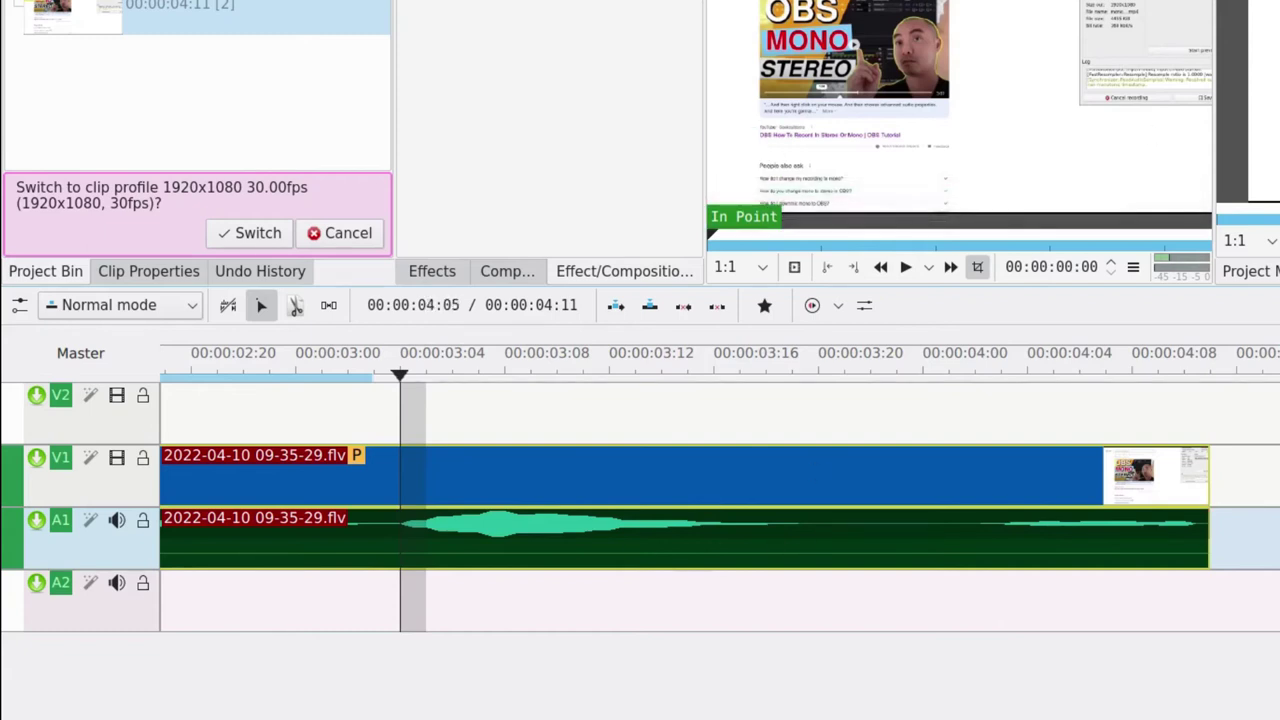
{"action": "right_click", "coordinate": [116, 538]}
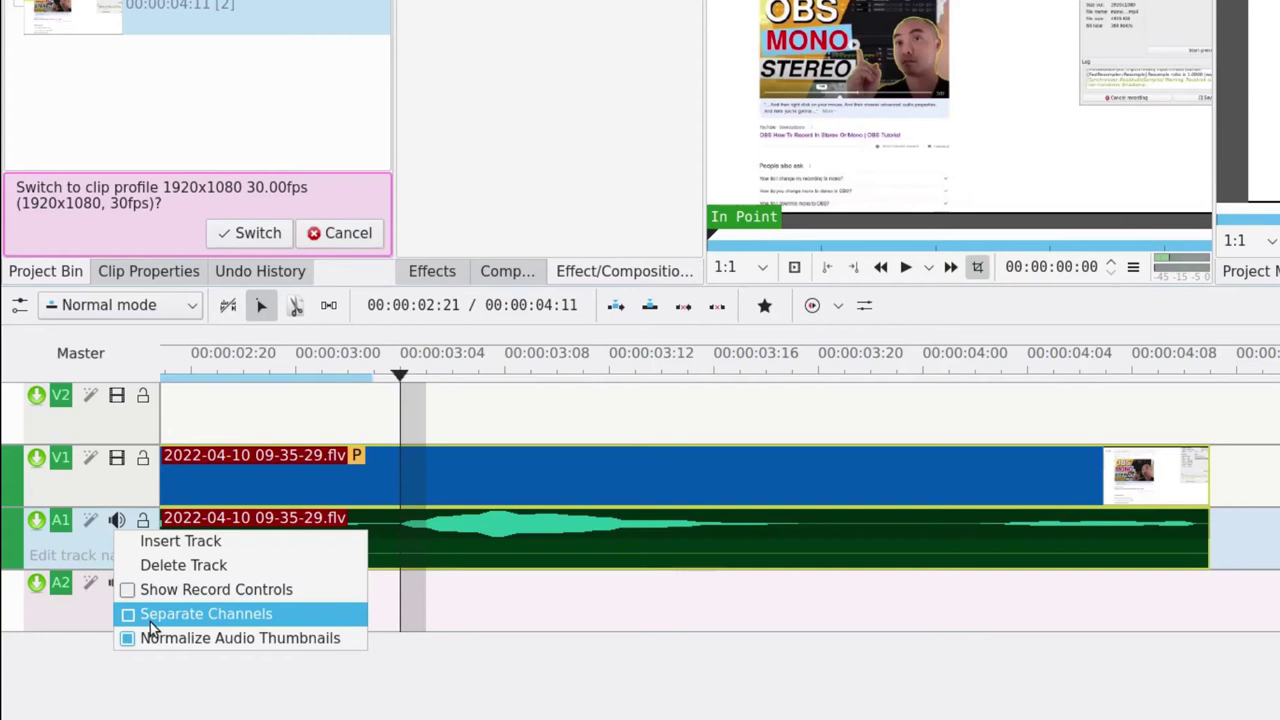
{"action": "left_click", "coordinate": [150, 622]}
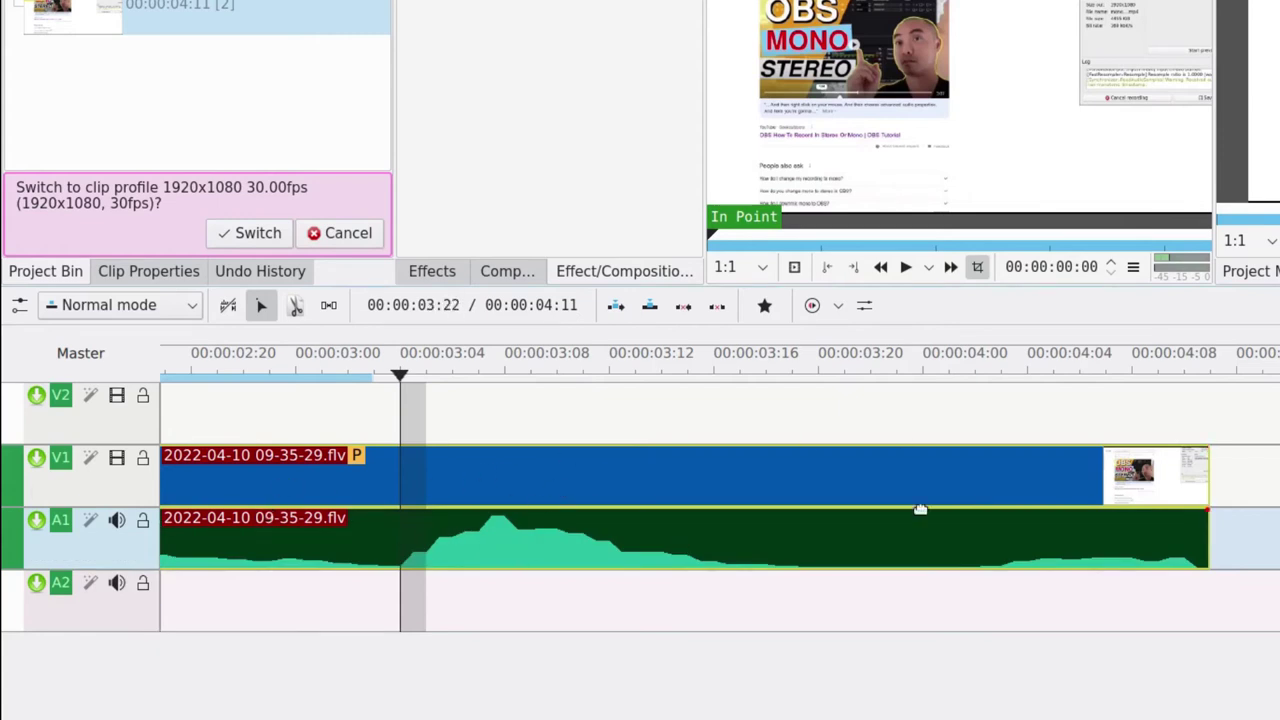
{"action": "left_click_drag", "start_coordinate": [421, 376], "coordinate": [206, 420]}
{"action": "right_click", "coordinate": [113, 523]}
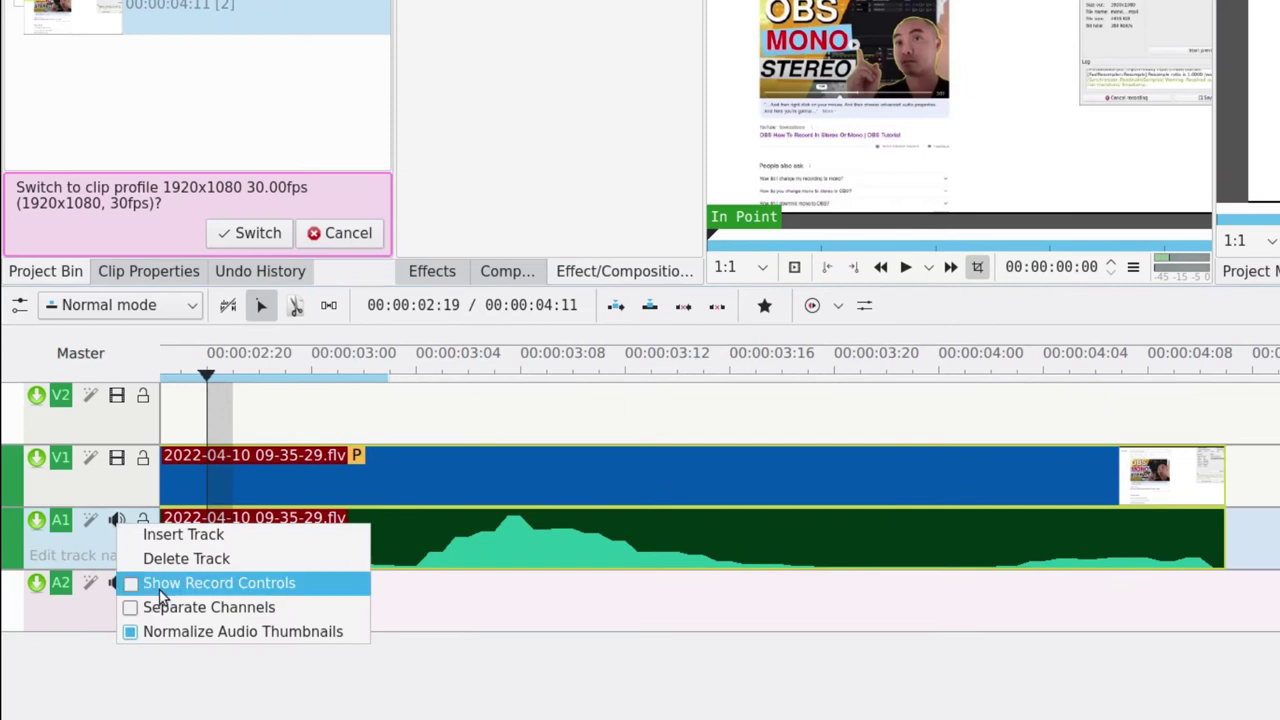
{"action": "left_click", "coordinate": [162, 607]}
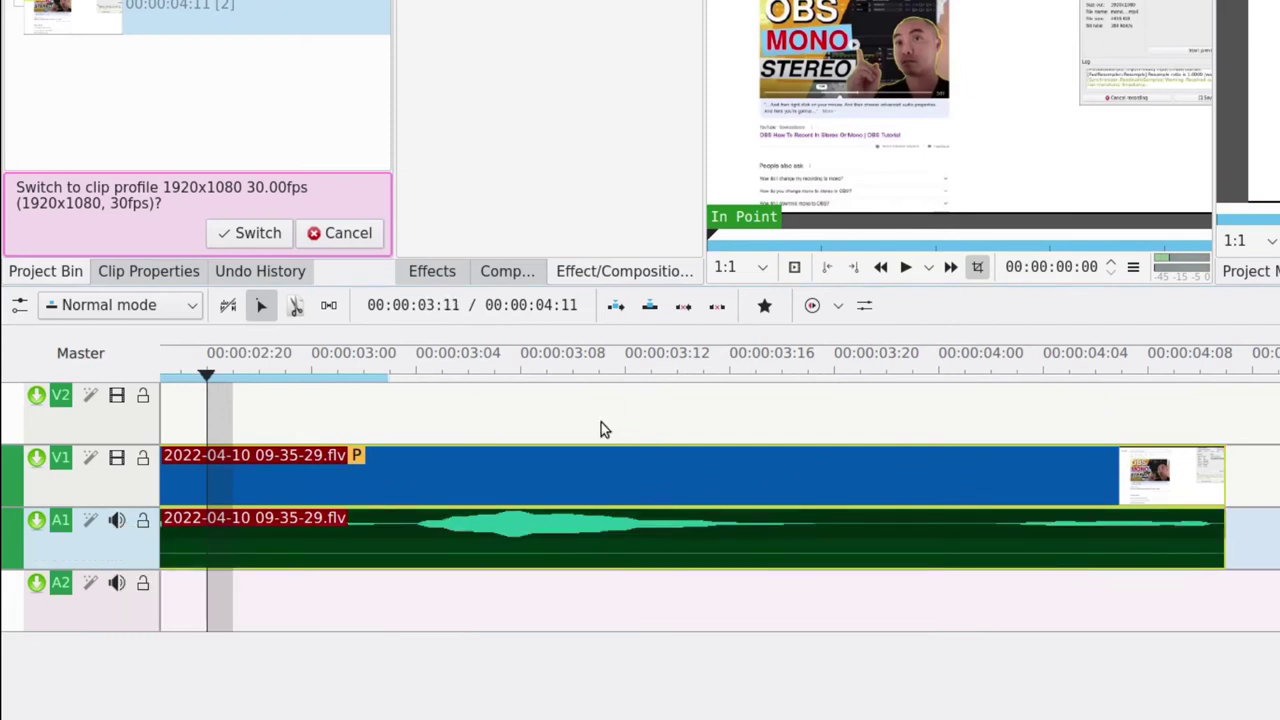
{"action": "key", "text": "ctrl+a"}
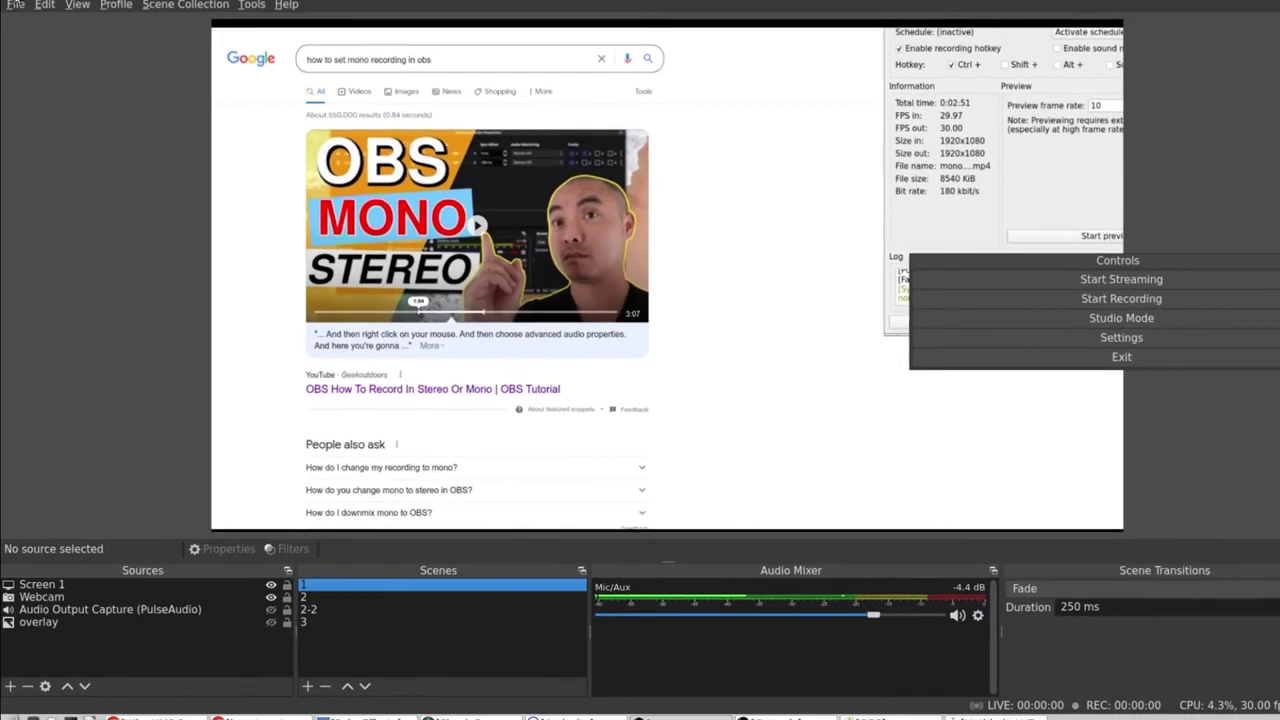
- Change the OBS Audio Channels setting from Stereo to Mono
{"action": "left_click", "coordinate": [15, 21]}
{"action": "left_click", "coordinate": [66, 78]}
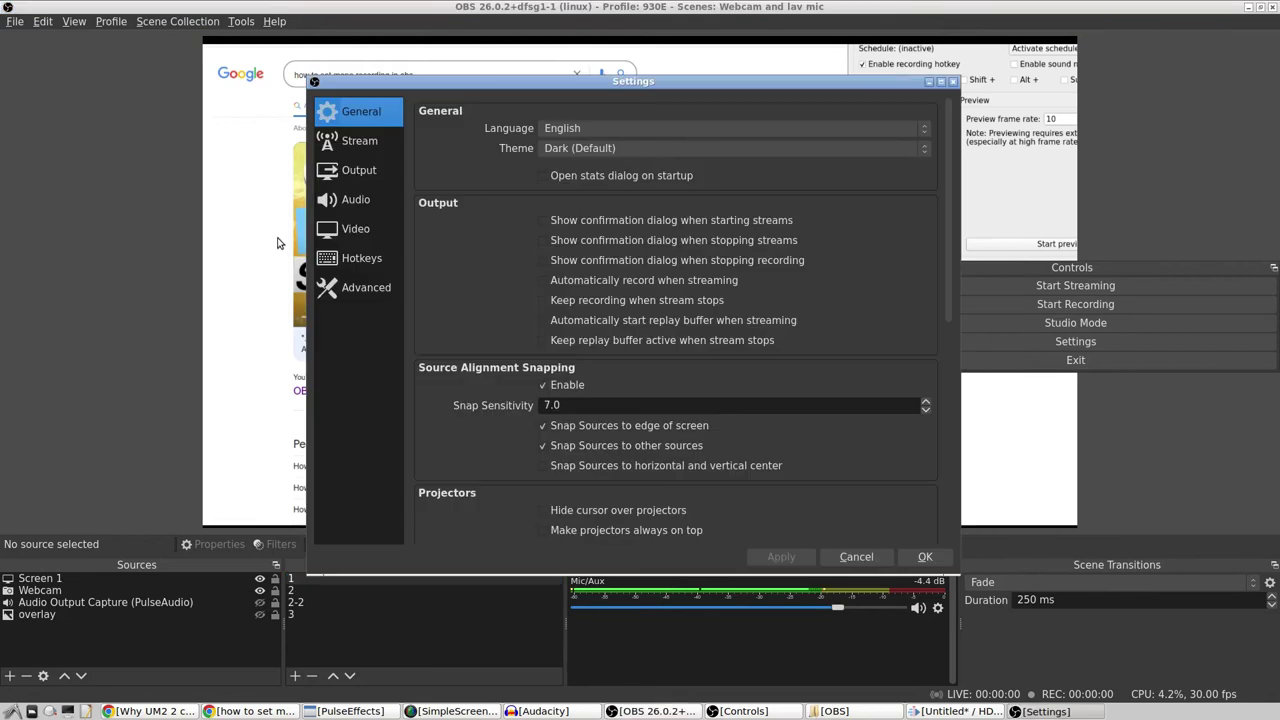
{"action": "left_click", "coordinate": [366, 202]}
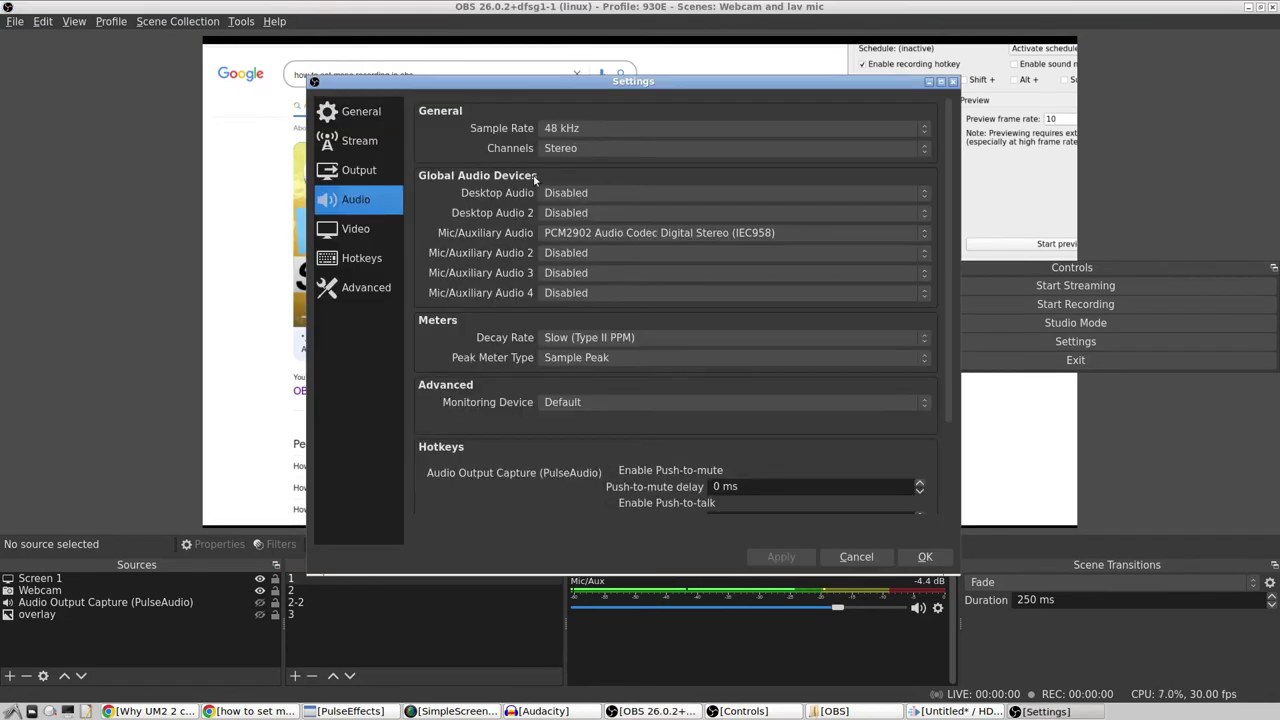
{"action": "left_click", "coordinate": [685, 150]}
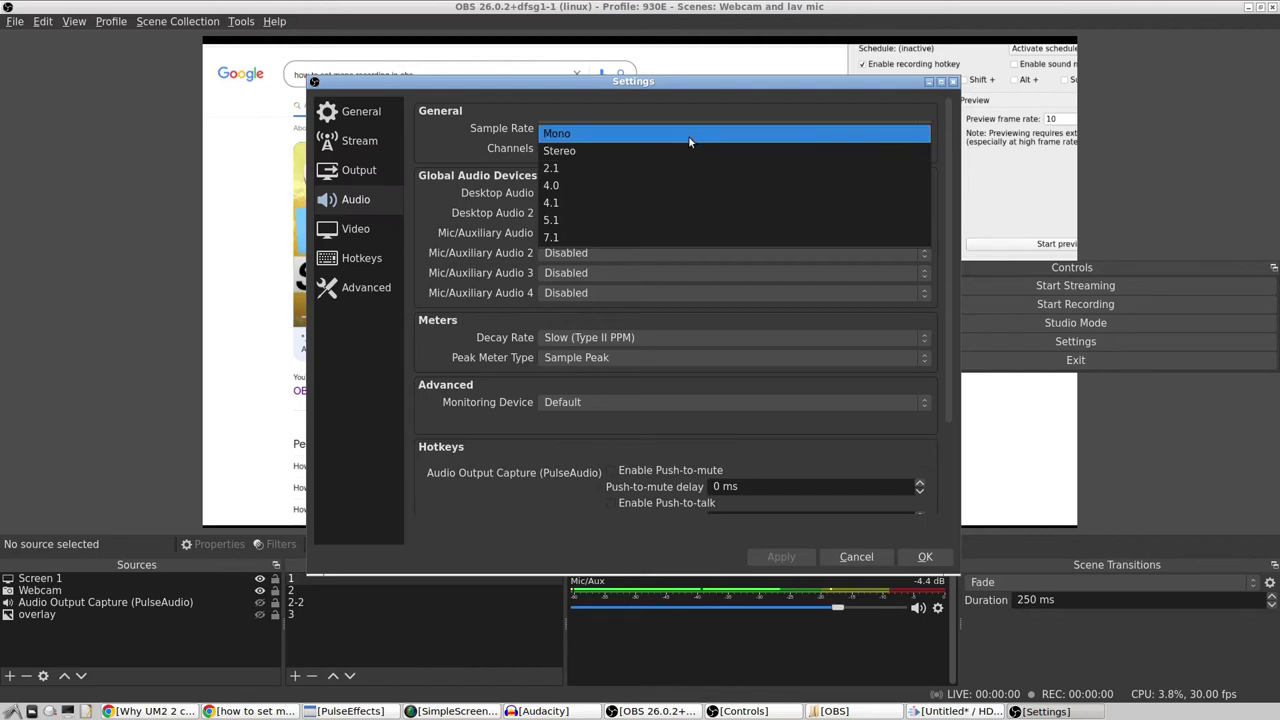
{"action": "left_click", "coordinate": [686, 137]}
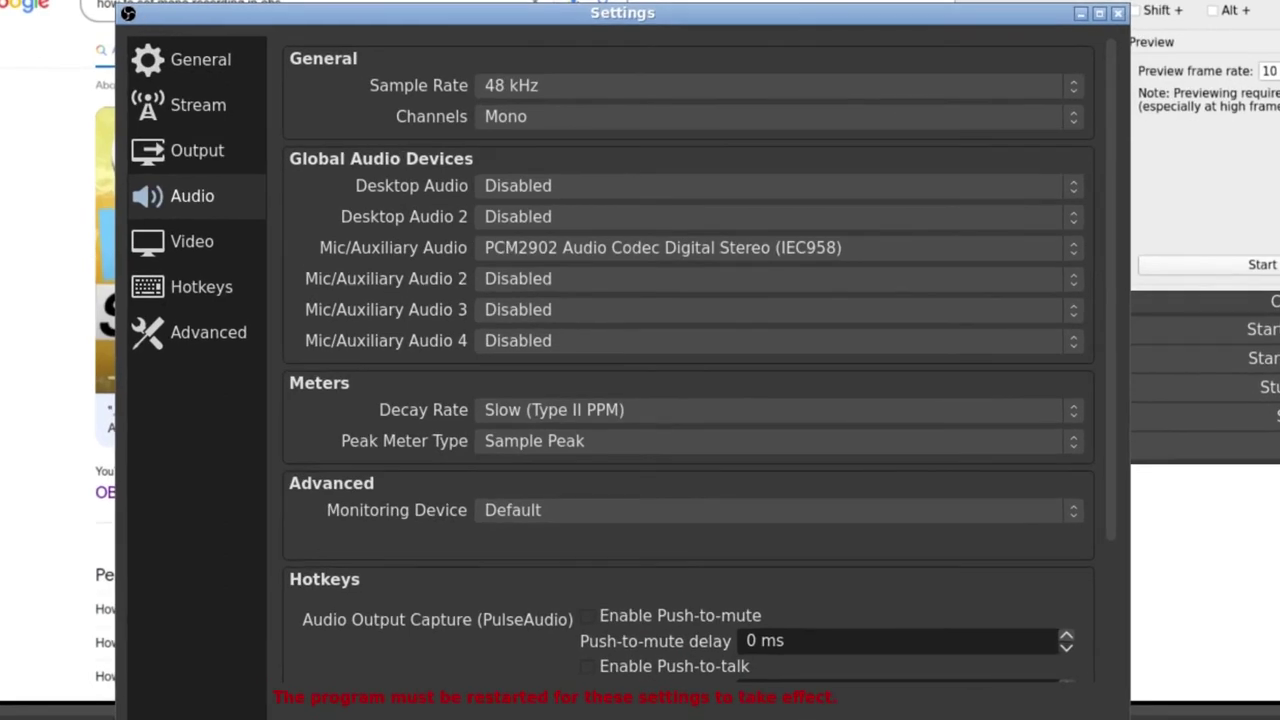
- Close Settings accepting the restart, and stop the running recording
{"action": "key", "text": "Return"}
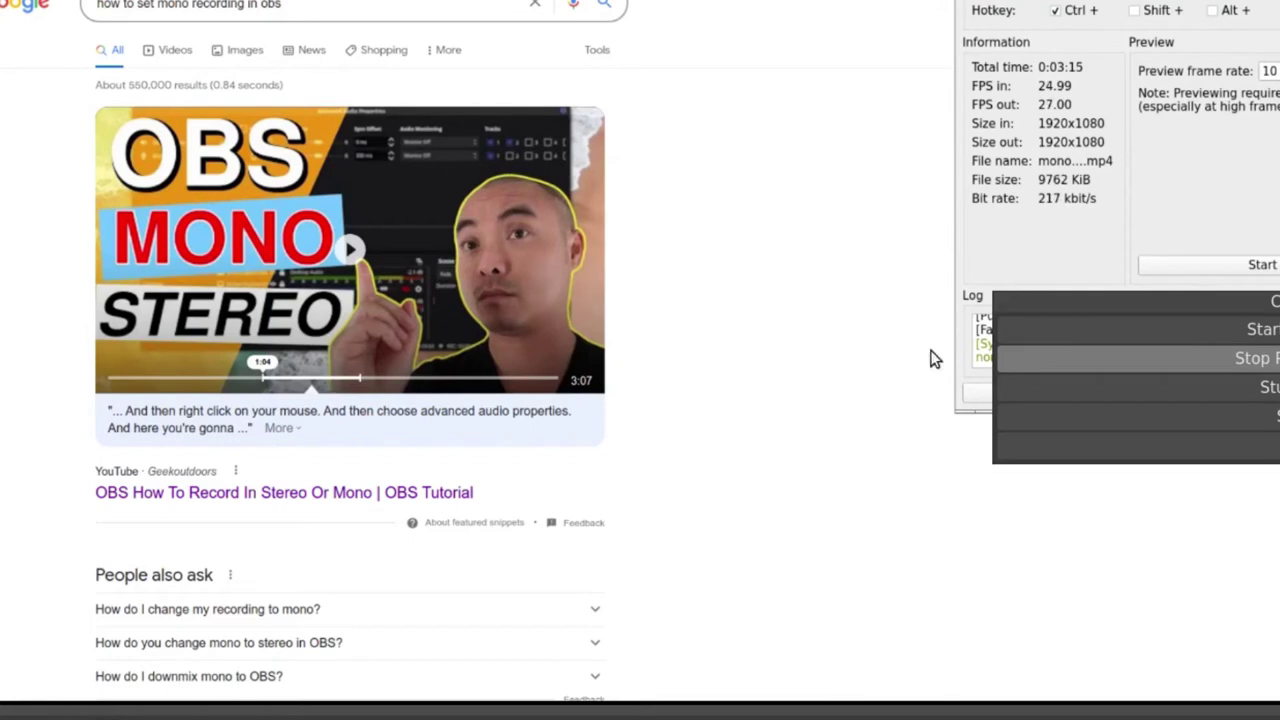
{"action": "left_click", "coordinate": [1272, 360]}
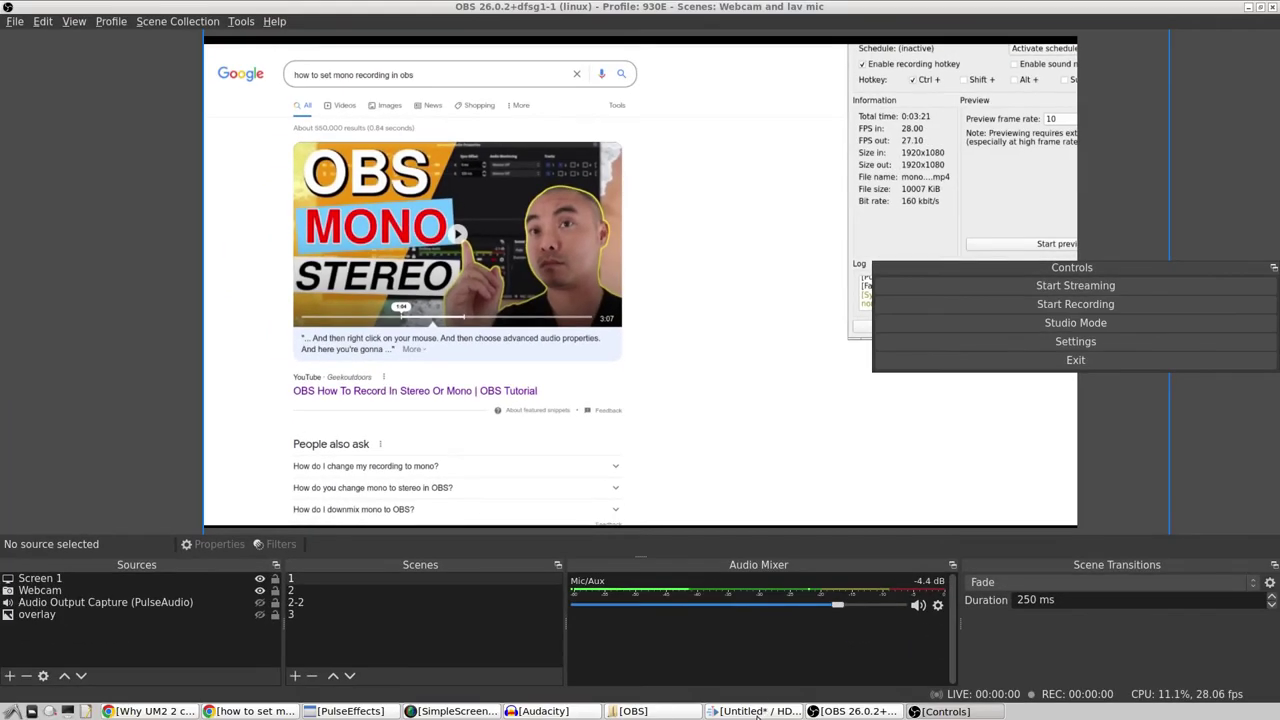
{"action": "left_click", "coordinate": [757, 711]}
{"action": "left_click", "coordinate": [220, 486]}
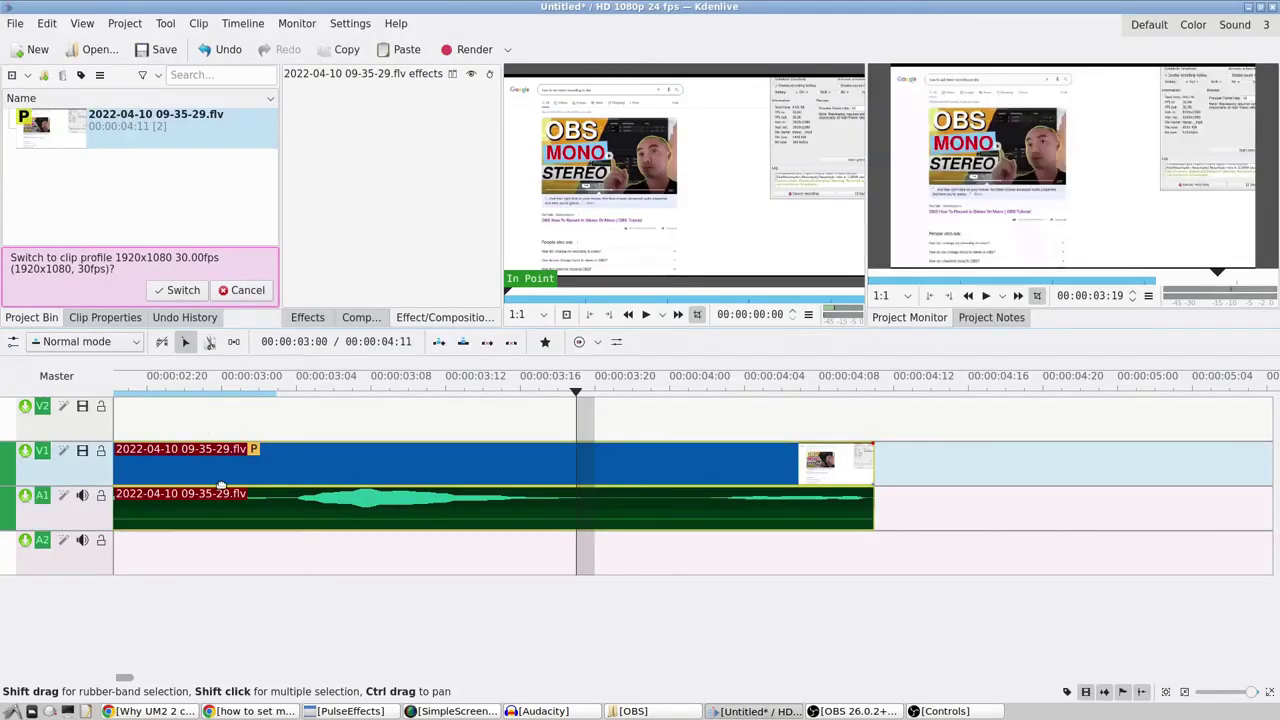
{"action": "key", "text": "Delete"}
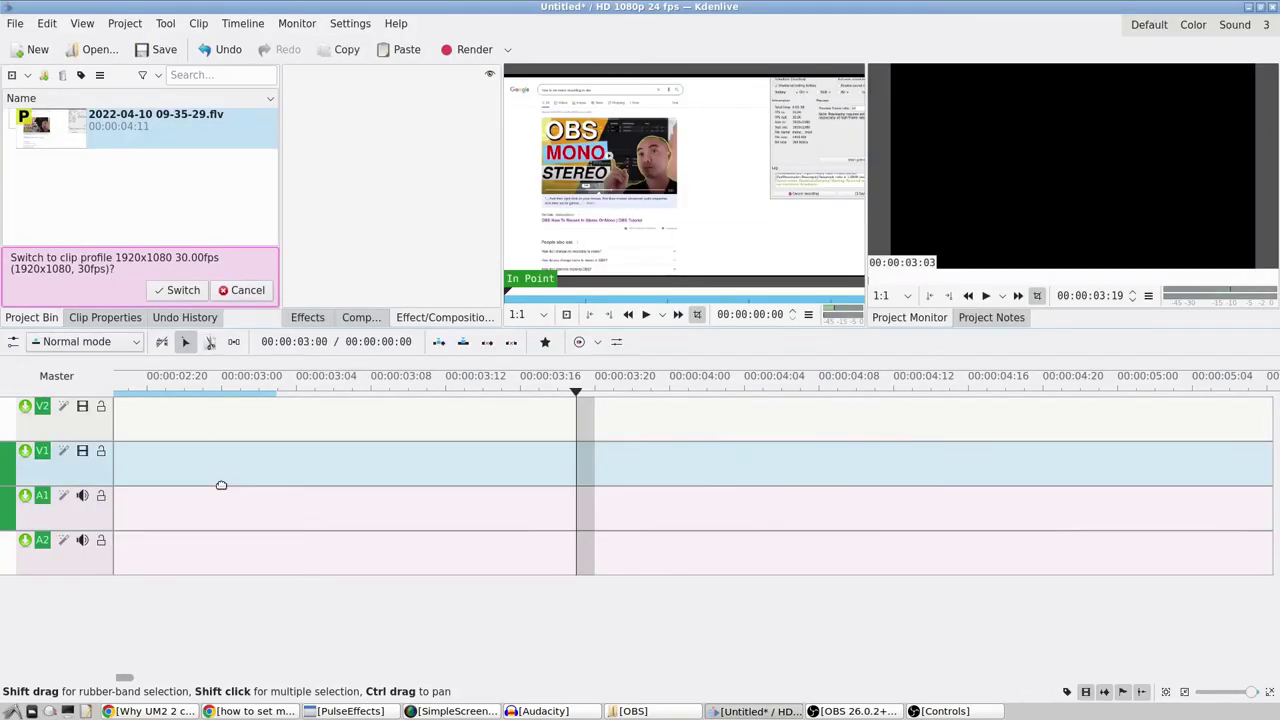
{"action": "left_click", "coordinate": [675, 712]}
{"action": "left_click_drag", "start_coordinate": [645, 5], "coordinate": [140, 170]}
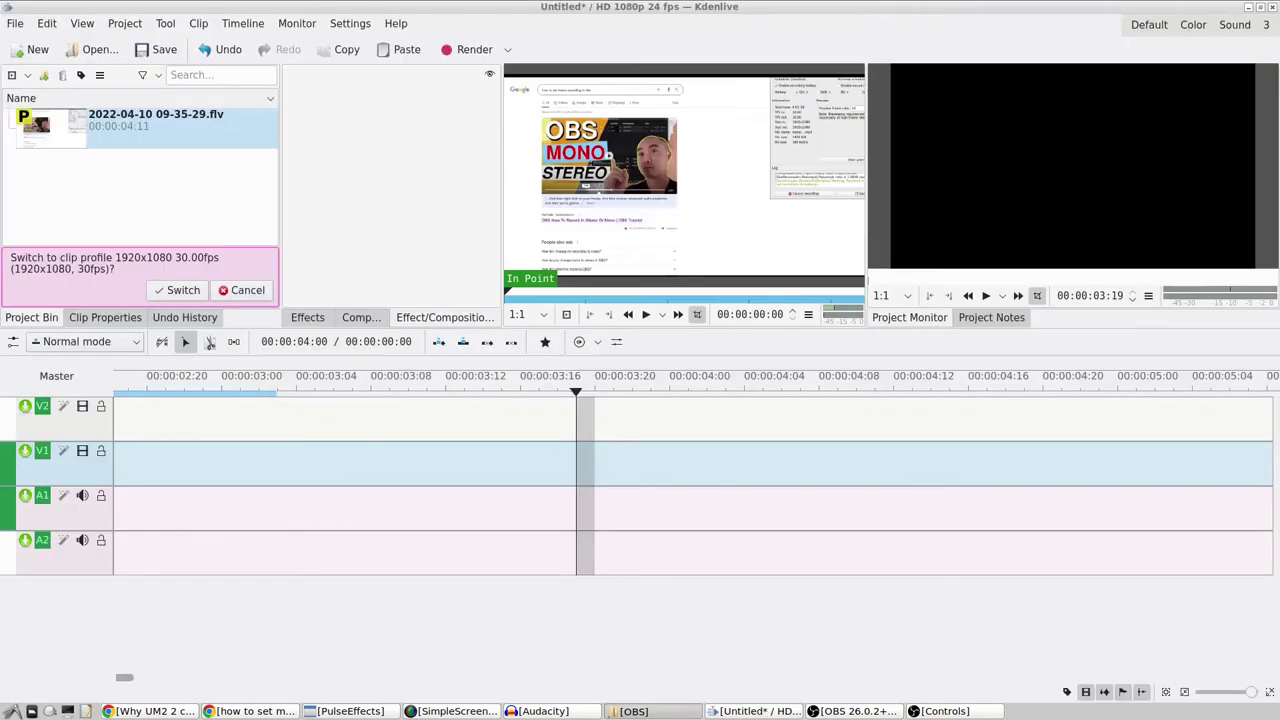
{"action": "left_click_drag", "start_coordinate": [0, 430], "coordinate": [420, 445]}
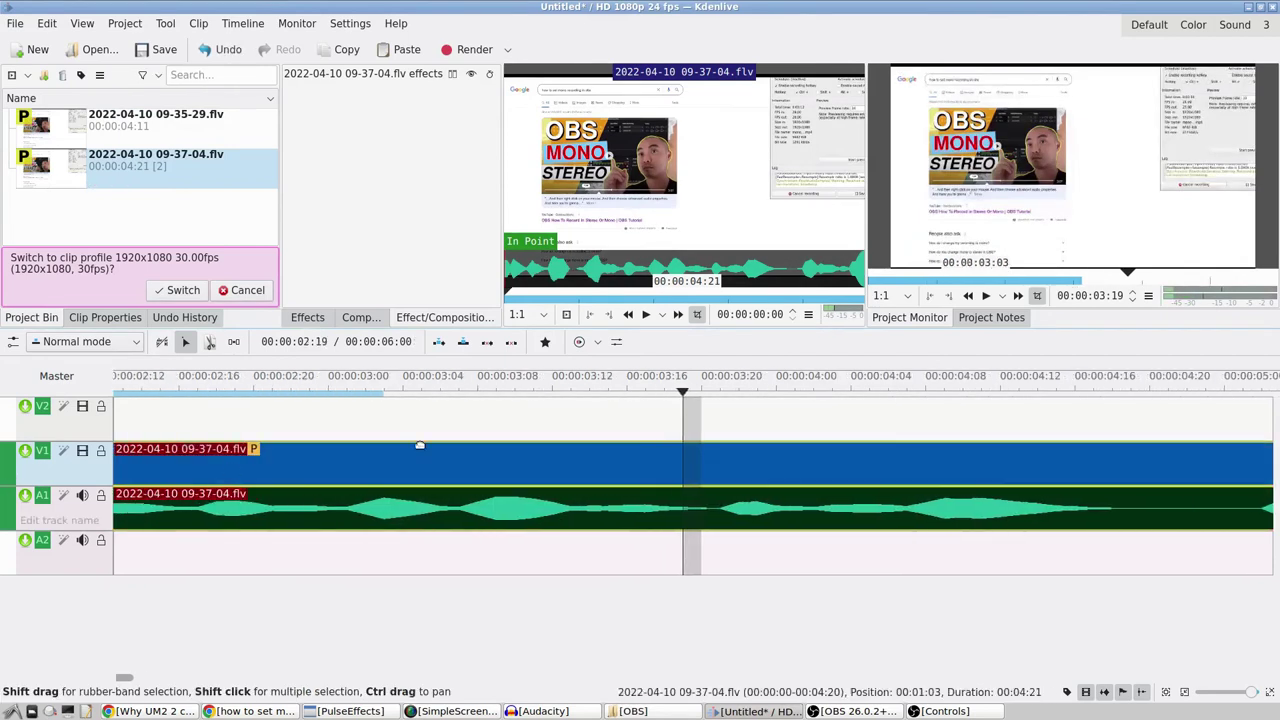
- Check A1 with separate channels on and off, then slide the clip to the timeline start
{"action": "left_click_drag", "start_coordinate": [683, 392], "coordinate": [80, 395]}
{"action": "right_click", "coordinate": [81, 496]}
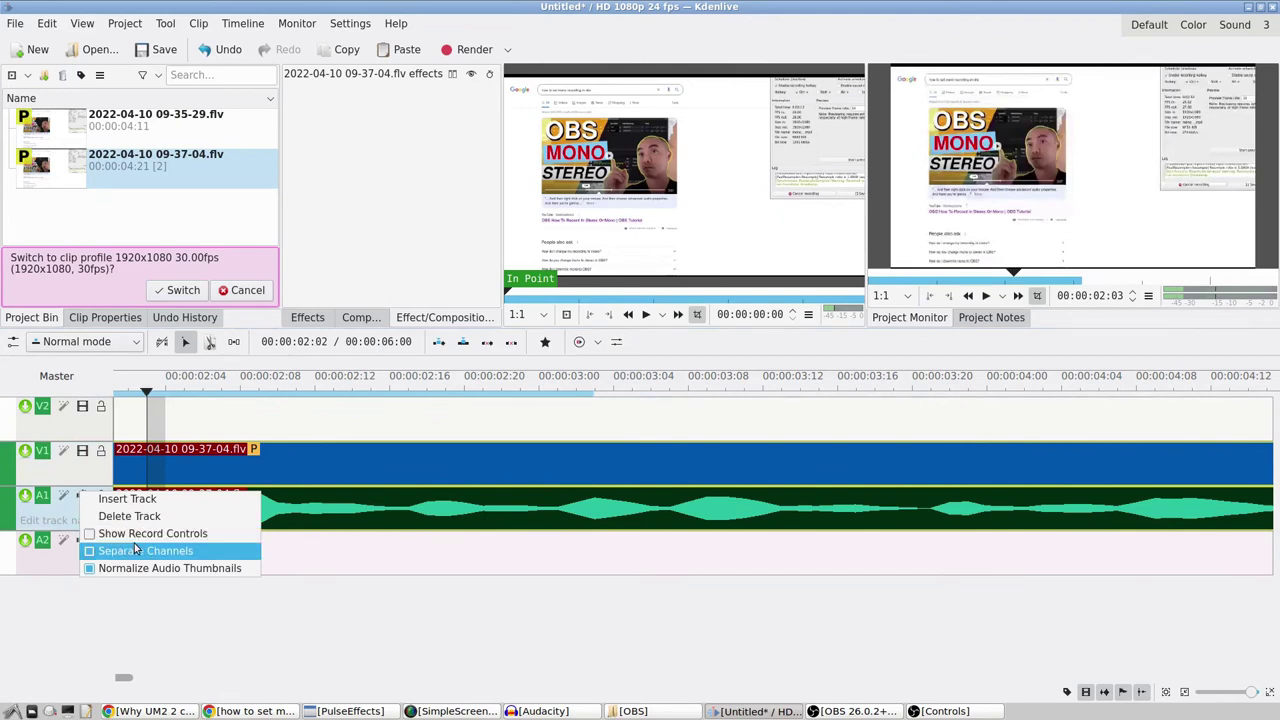
{"action": "left_click", "coordinate": [136, 549]}
{"action": "right_click", "coordinate": [84, 494]}
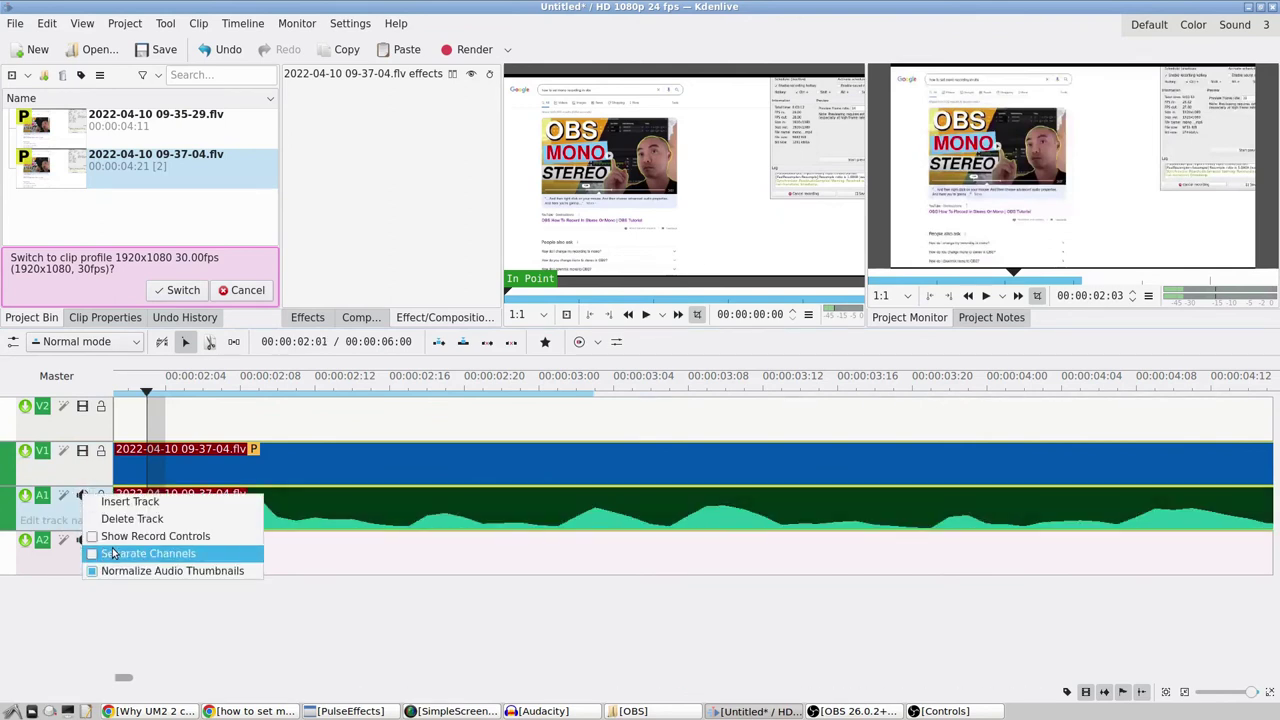
{"action": "left_click", "coordinate": [113, 553]}
{"action": "left_click", "coordinate": [656, 384]}
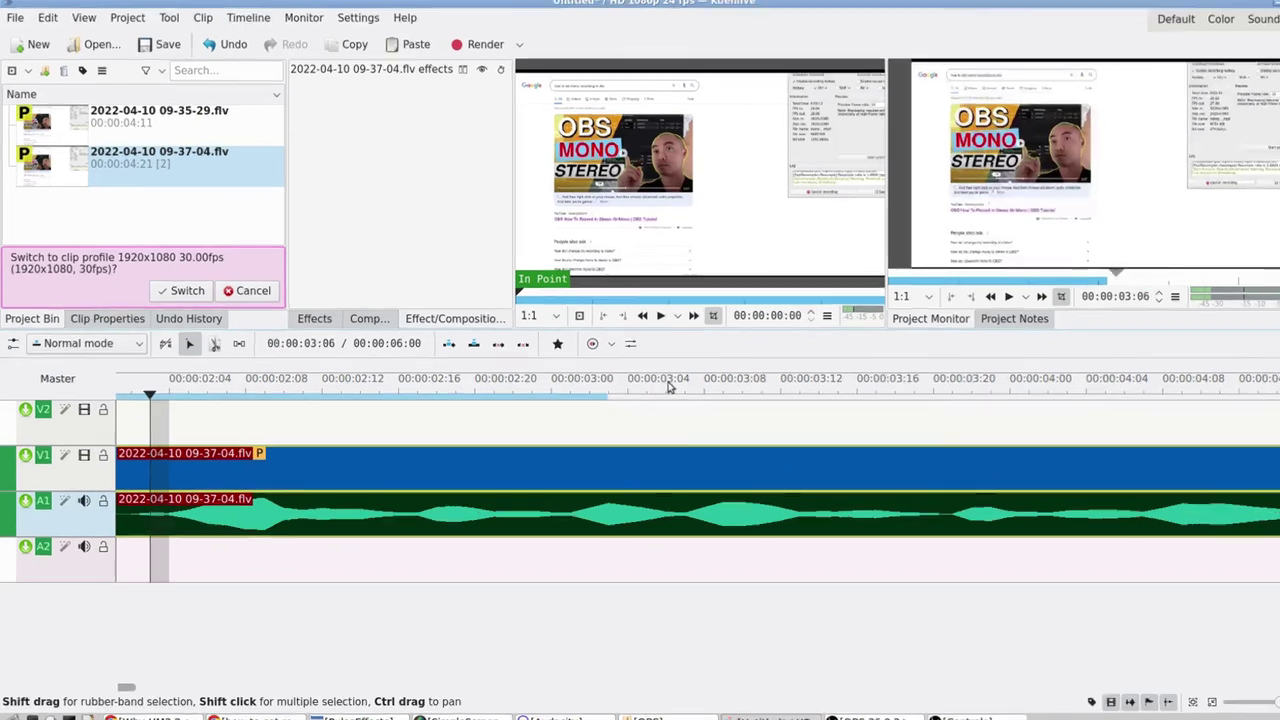
{"action": "key", "text": "Home"}
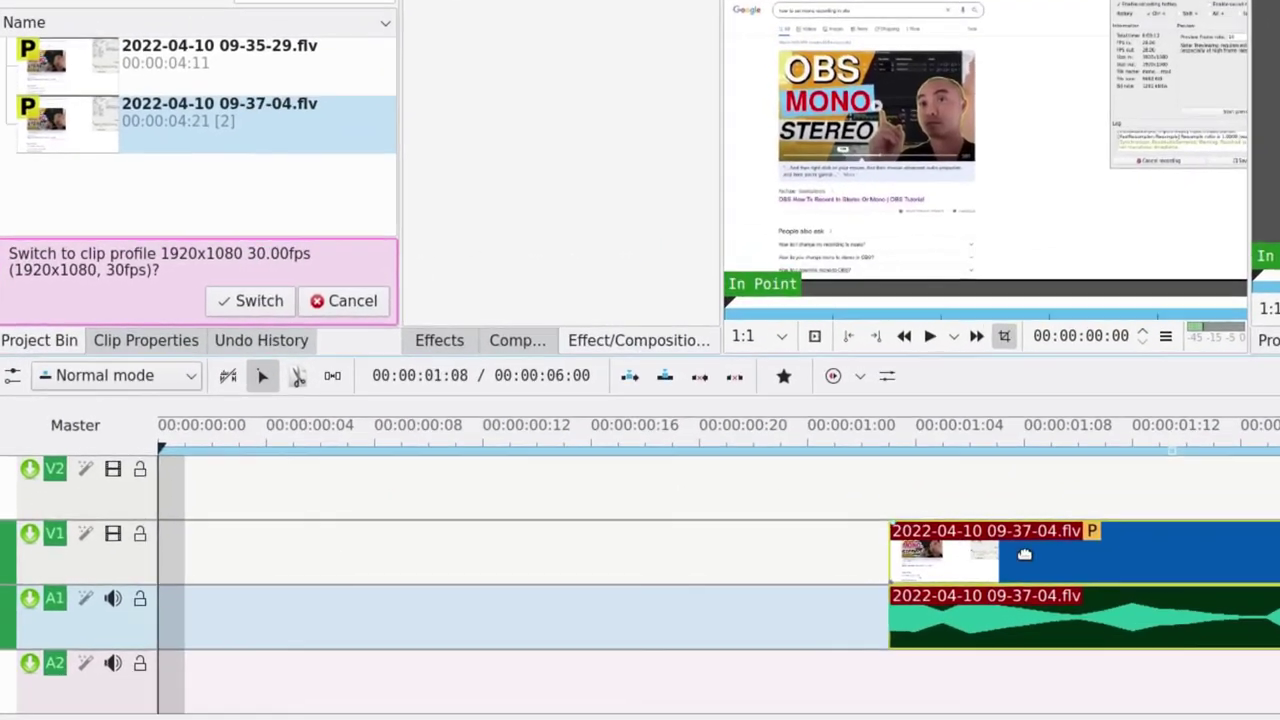
{"action": "left_click_drag", "start_coordinate": [676, 461], "coordinate": [3, 473]}
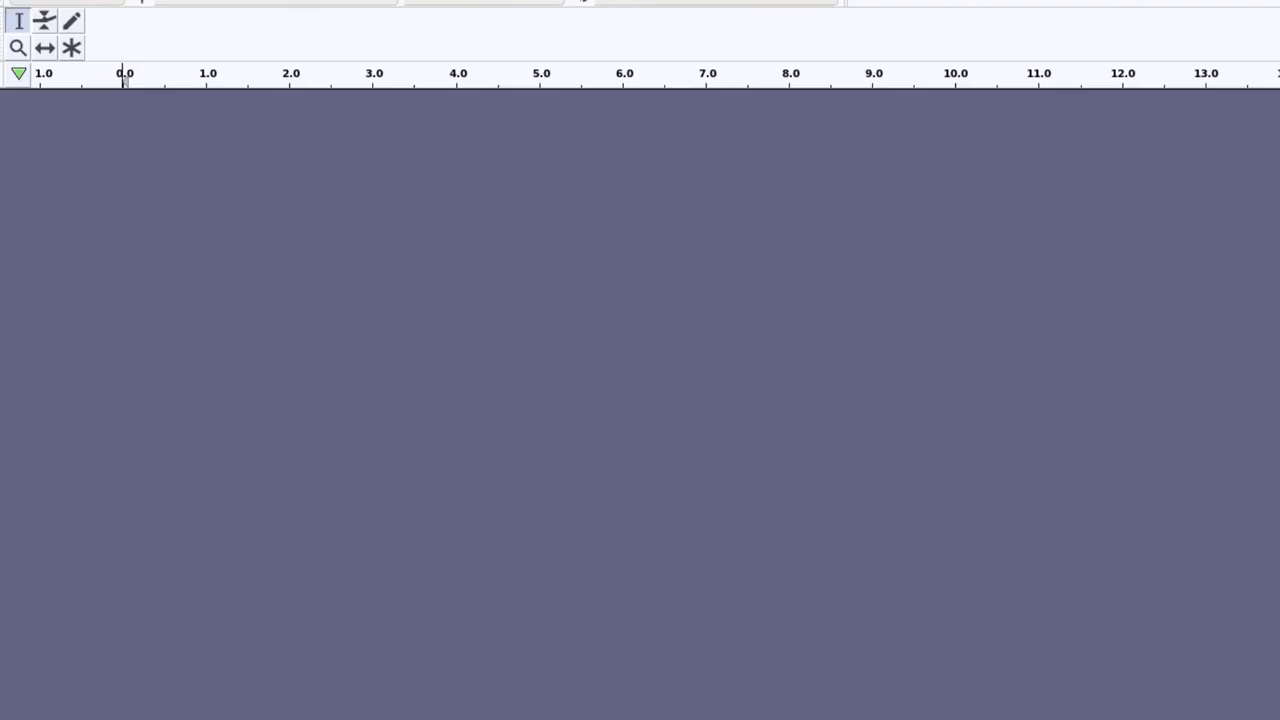
- Record a roughly 6-second Audacity test take, confirm it is stereo, and delete the track
{"action": "key", "text": "alt+e"}
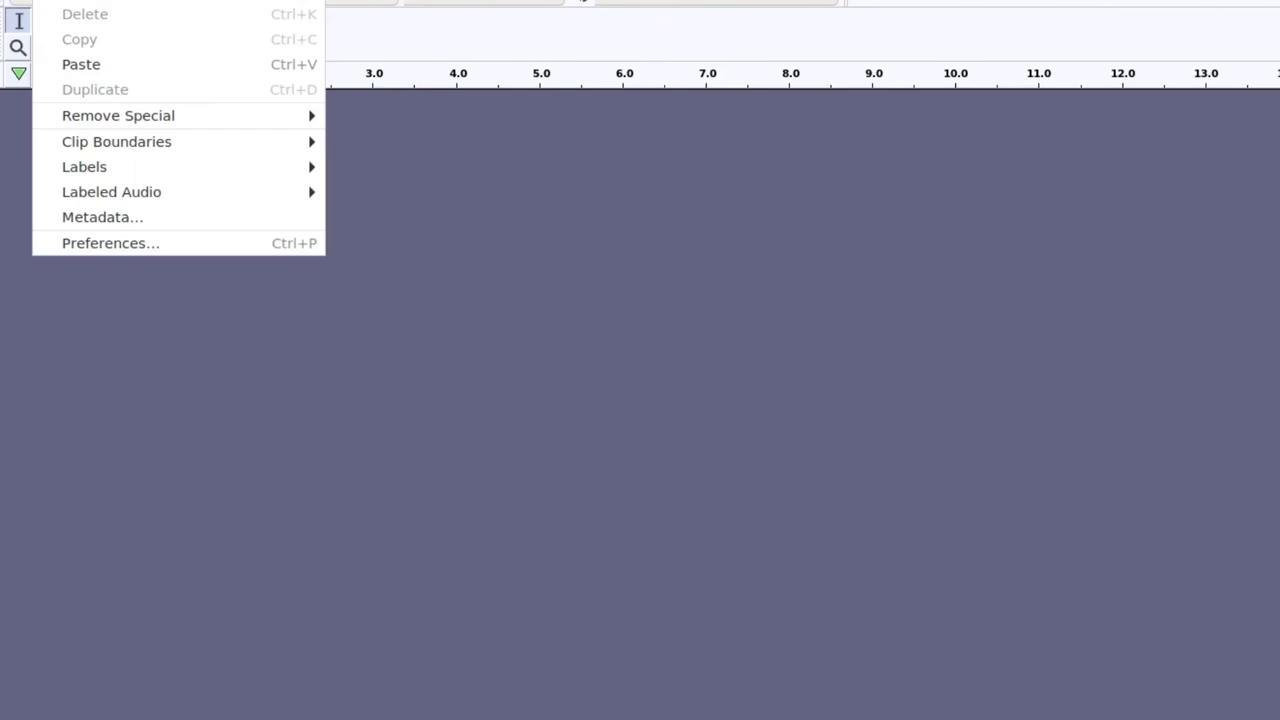
{"action": "key", "text": "Left"}
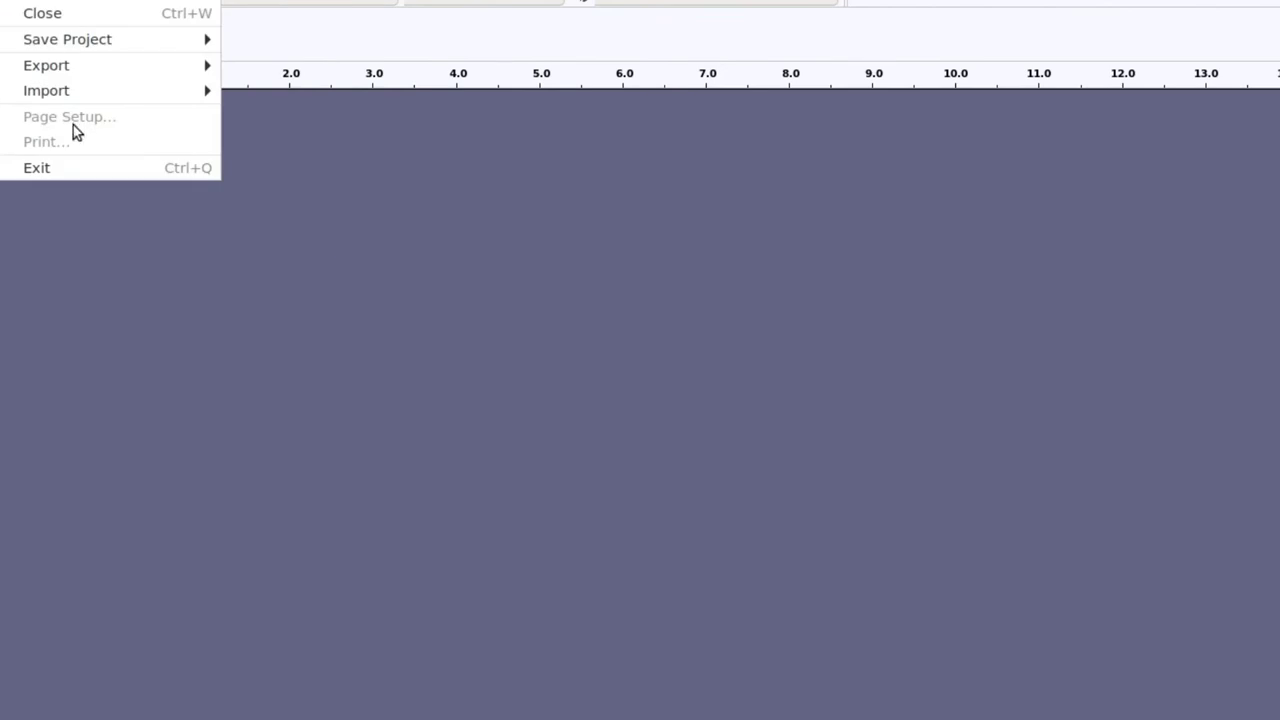
{"action": "left_click", "coordinate": [375, 352]}
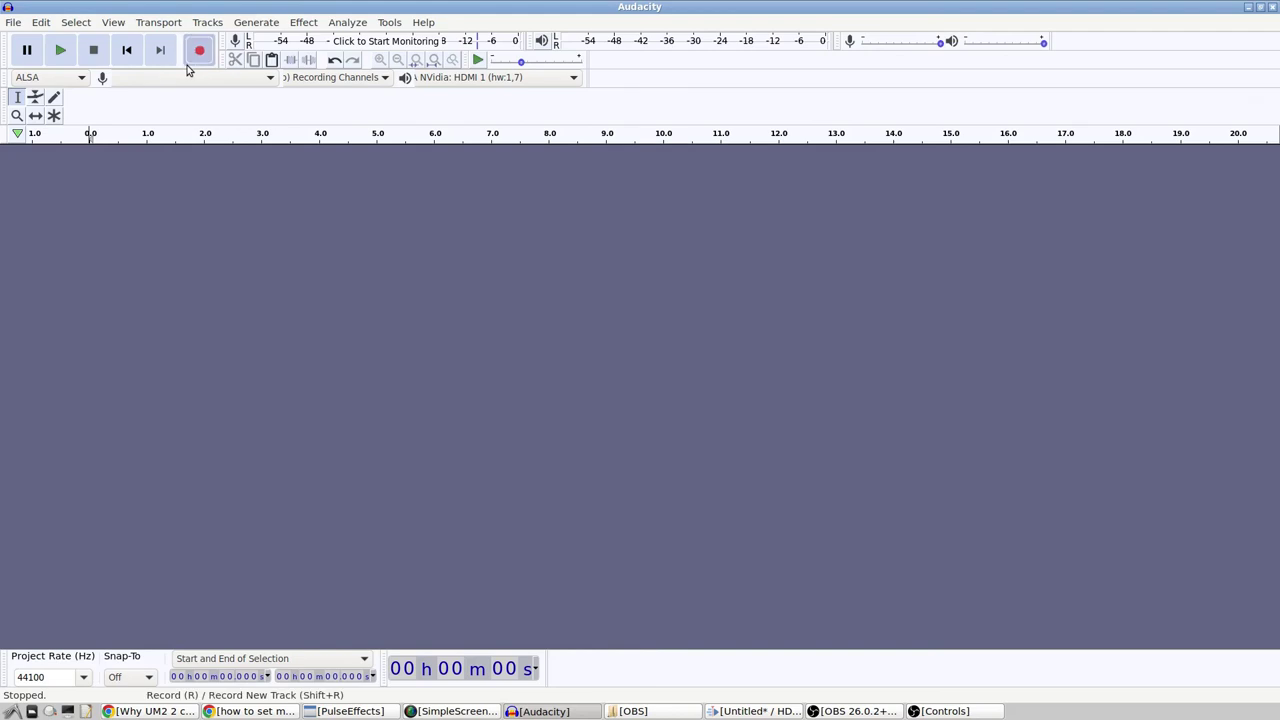
{"action": "left_click", "coordinate": [199, 50]}
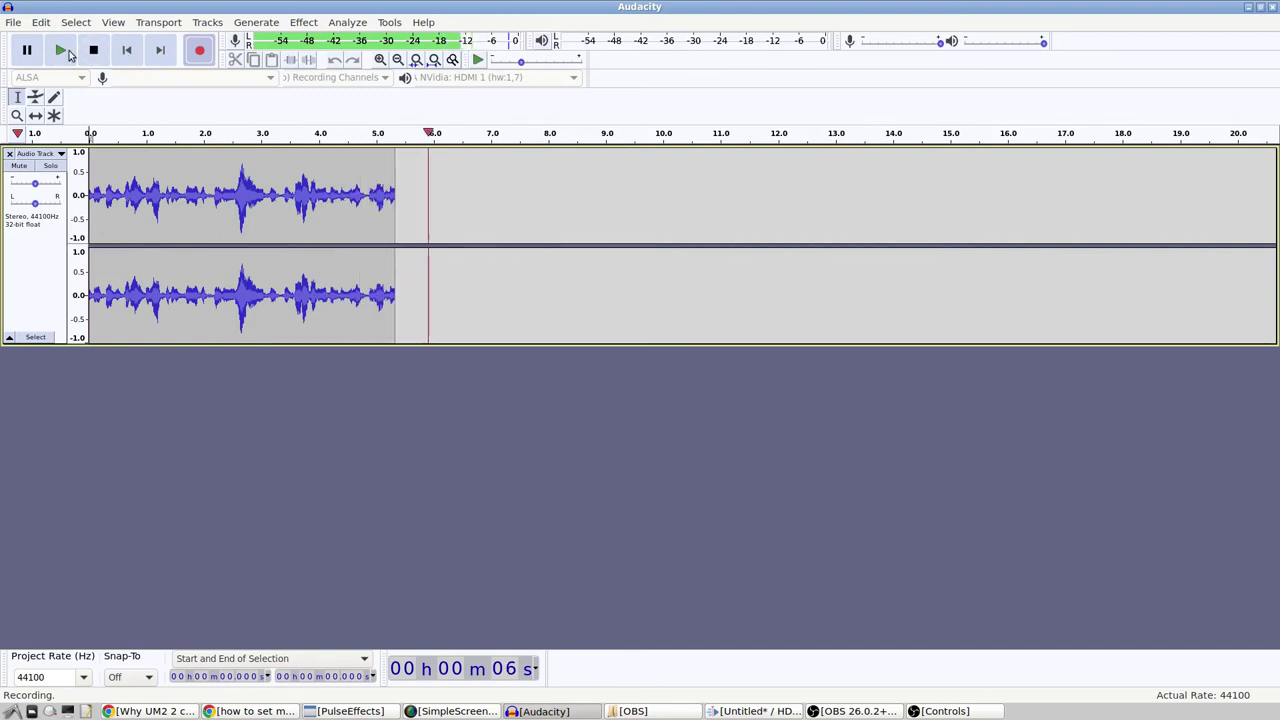
{"action": "key", "text": "space"}
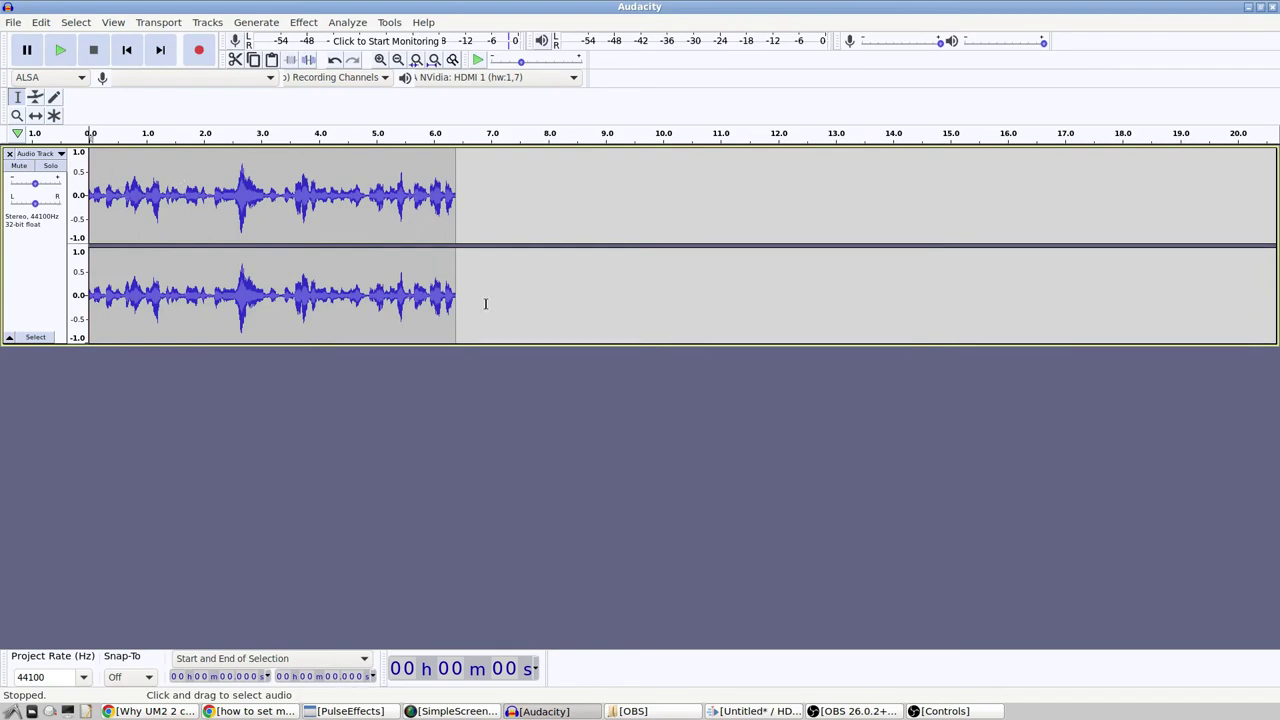
{"action": "left_click", "coordinate": [9, 157]}
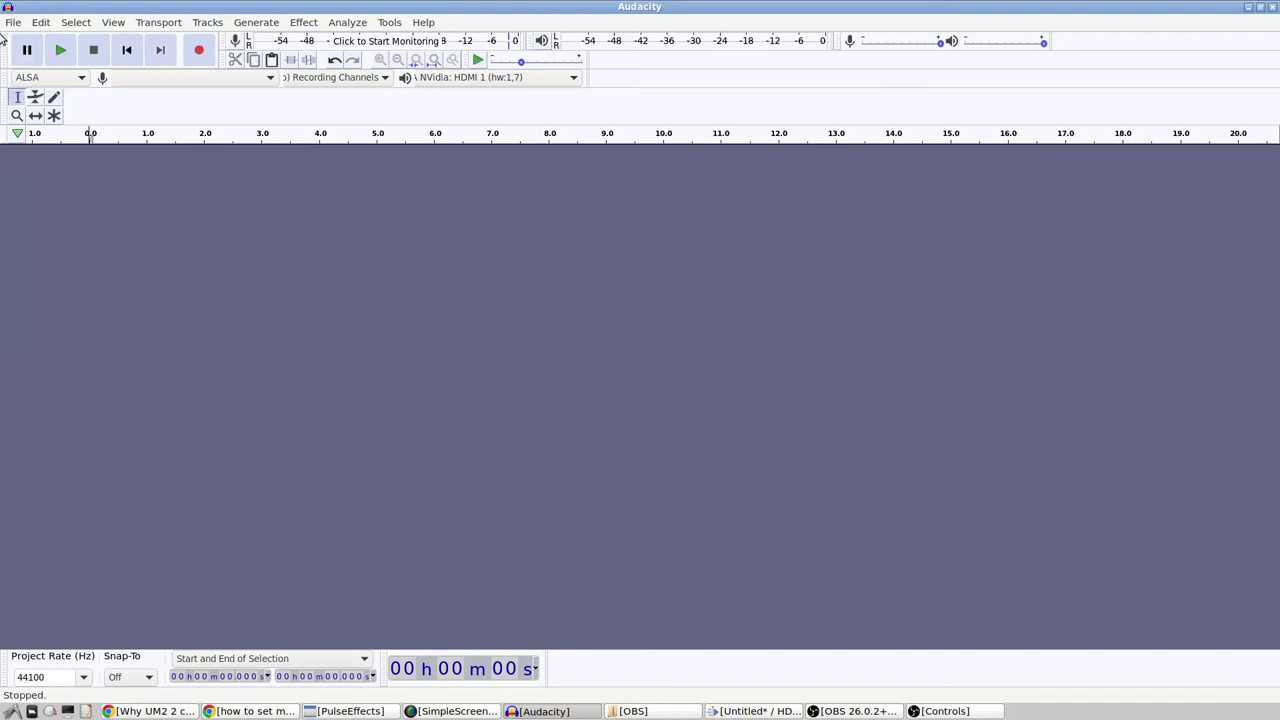
- Set Audacity to 1 (Mono) Recording Channel and record a roughly 4-second mono take
{"action": "left_click", "coordinate": [235, 84]}
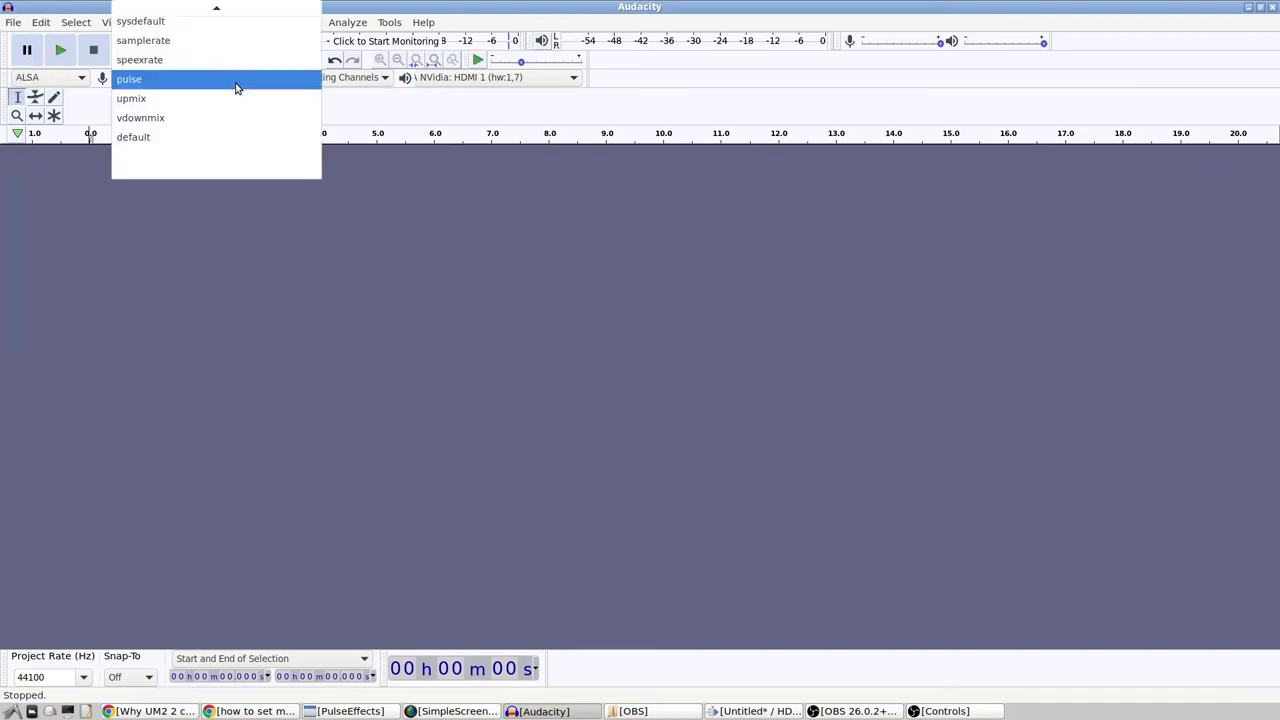
{"action": "left_click", "coordinate": [343, 86]}
{"action": "left_click", "coordinate": [343, 86]}
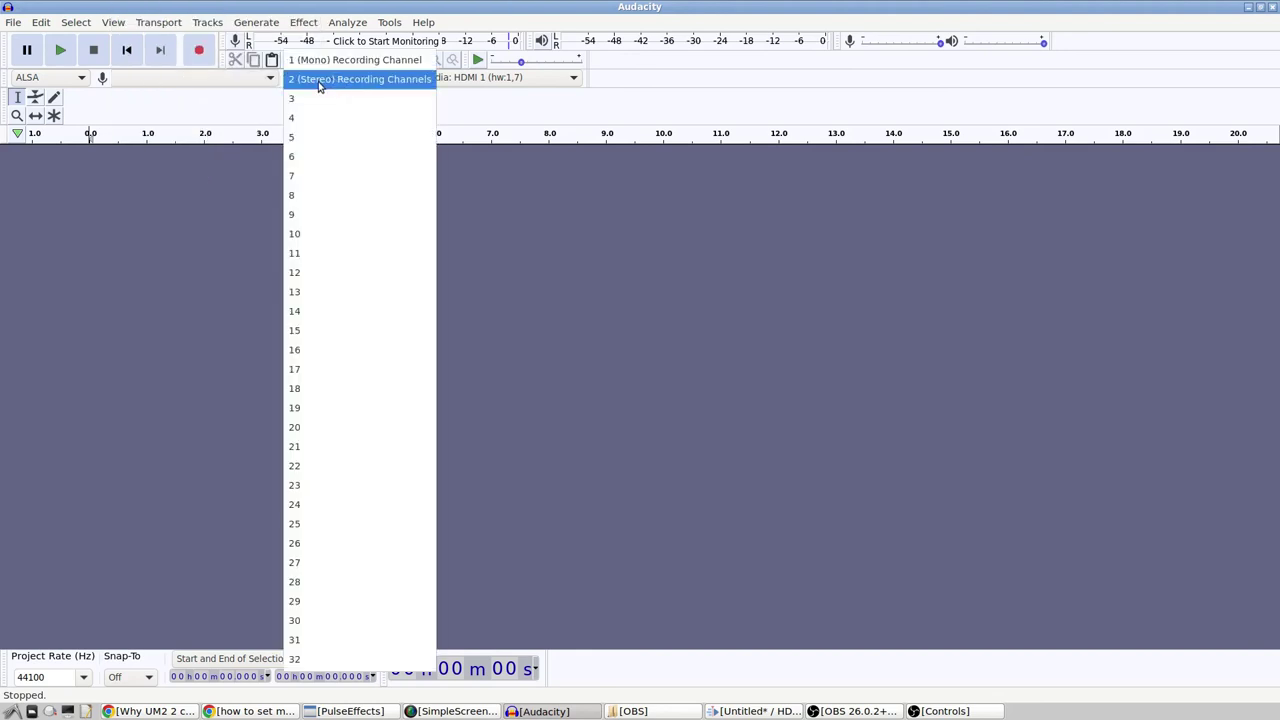
{"action": "left_click", "coordinate": [318, 61]}
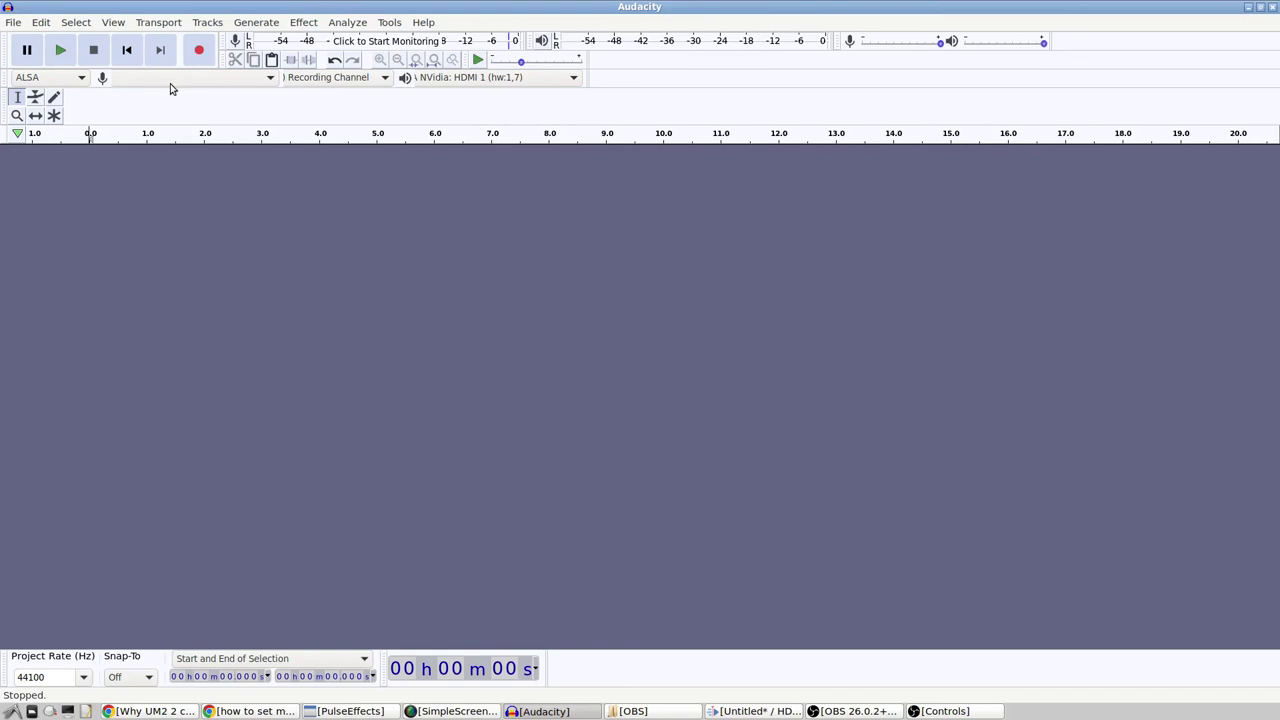
{"action": "left_click", "coordinate": [201, 50]}
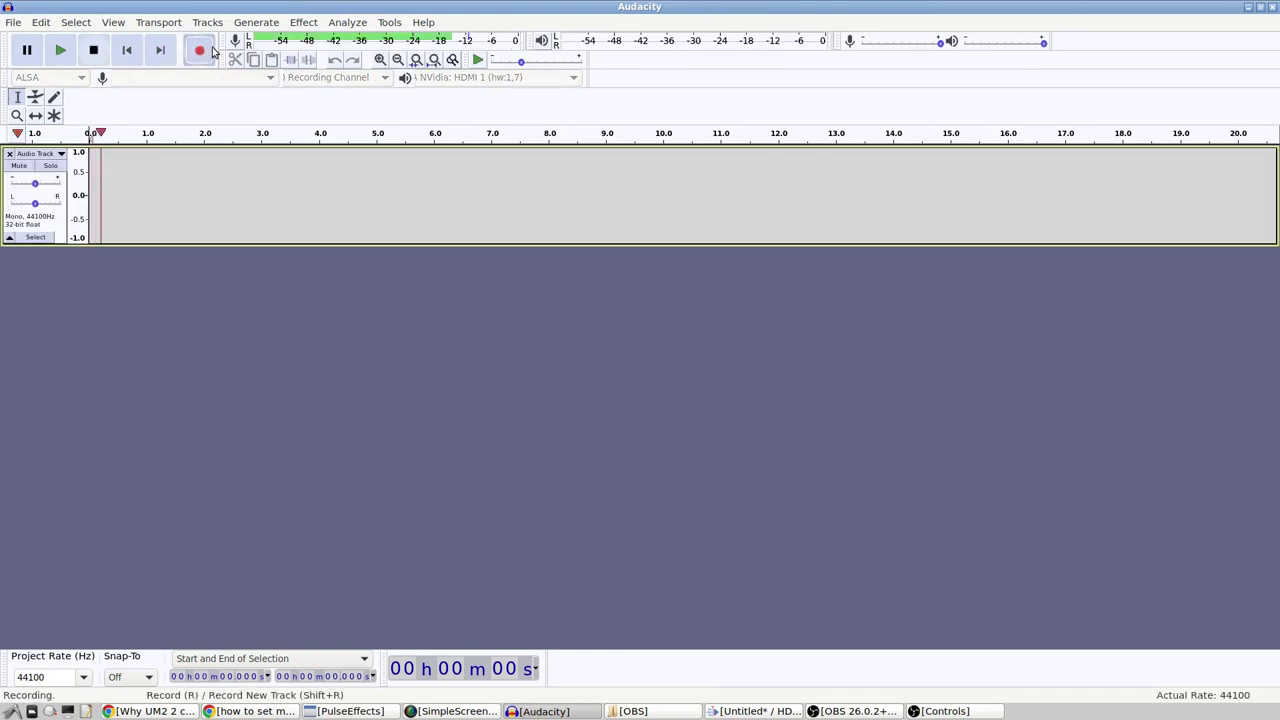
{"action": "left_click", "coordinate": [94, 50]}
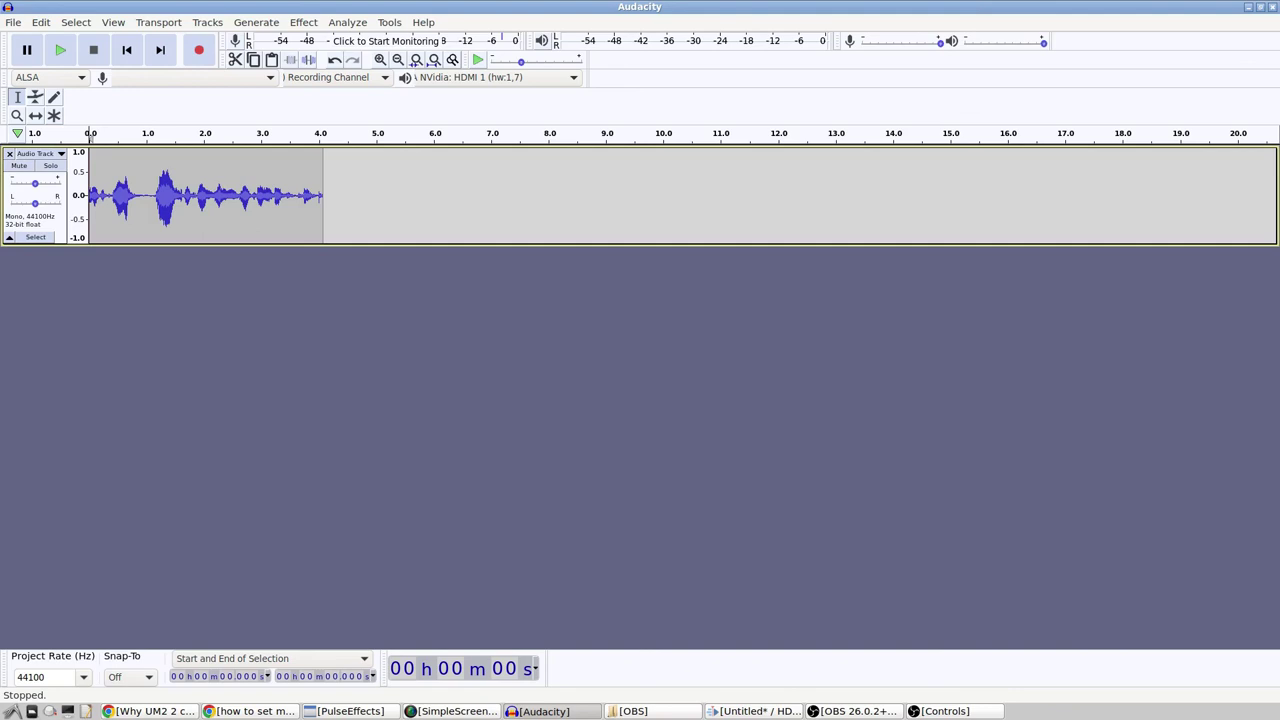
- Bring the SimpleScreenRecorder window to the front over Audacity's mono take
{"action": "key", "text": "alt+space"}
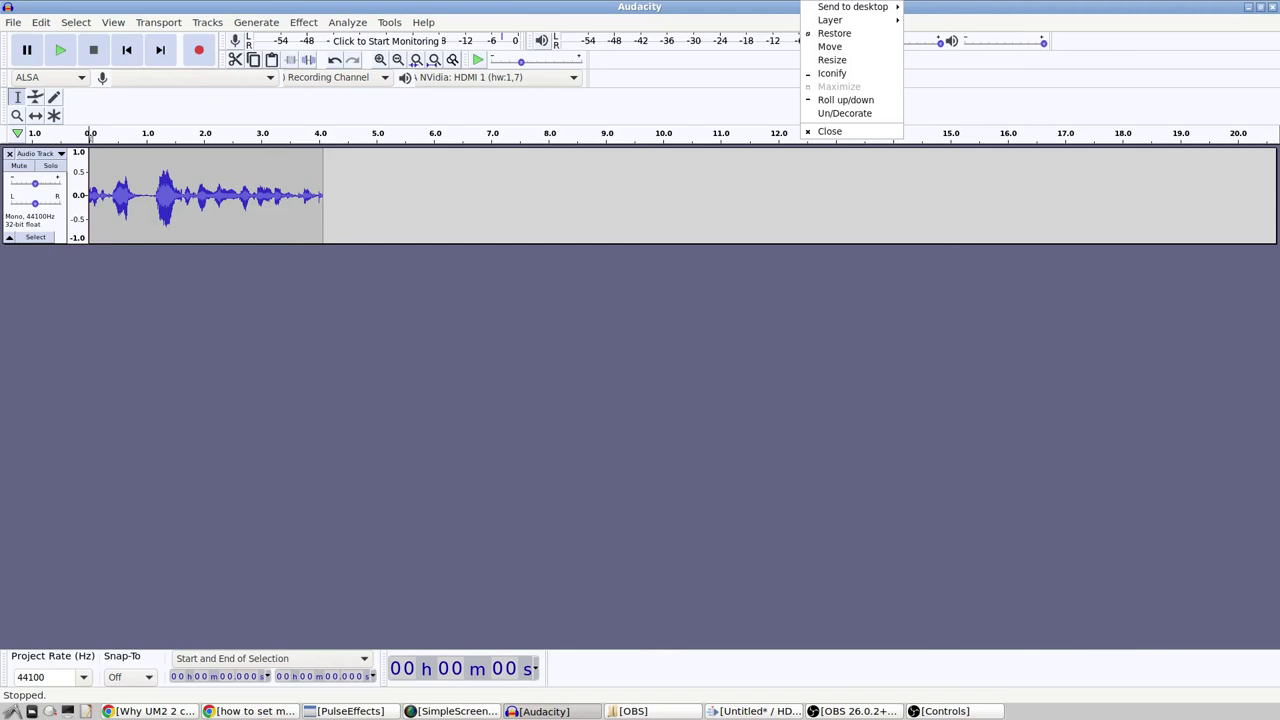
{"action": "left_click", "coordinate": [530, 525]}
{"action": "left_click", "coordinate": [440, 711]}
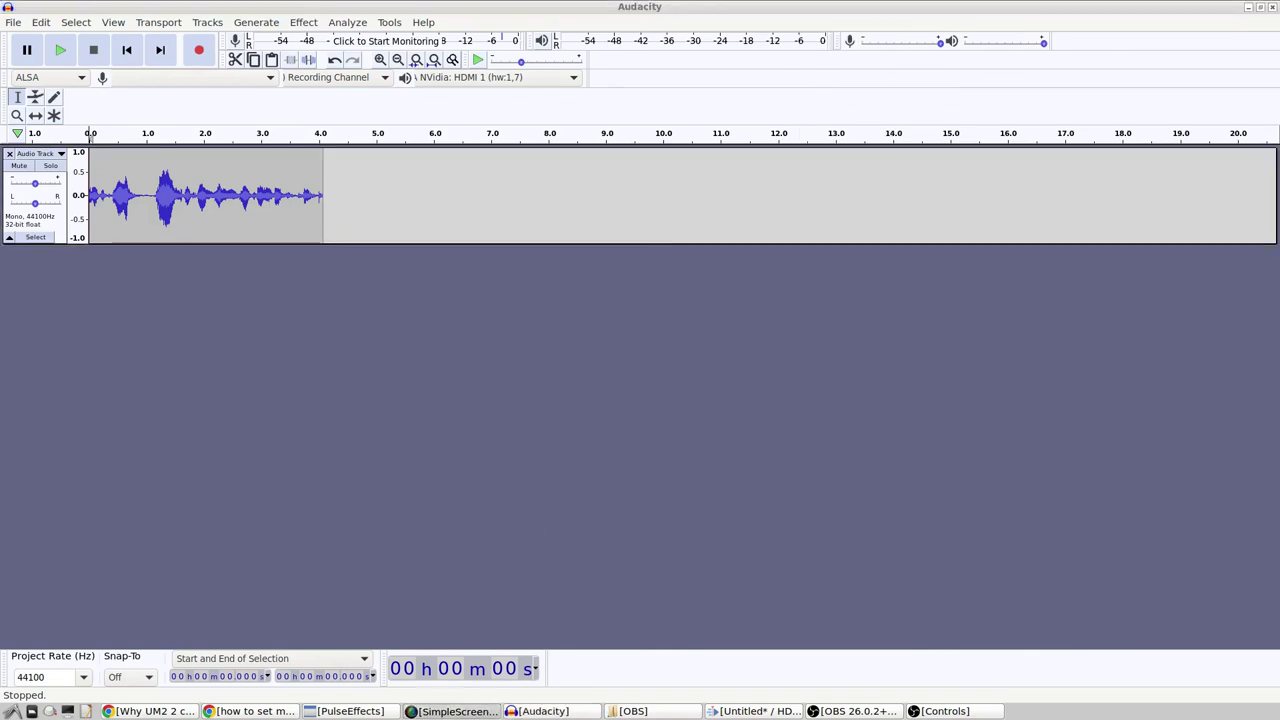